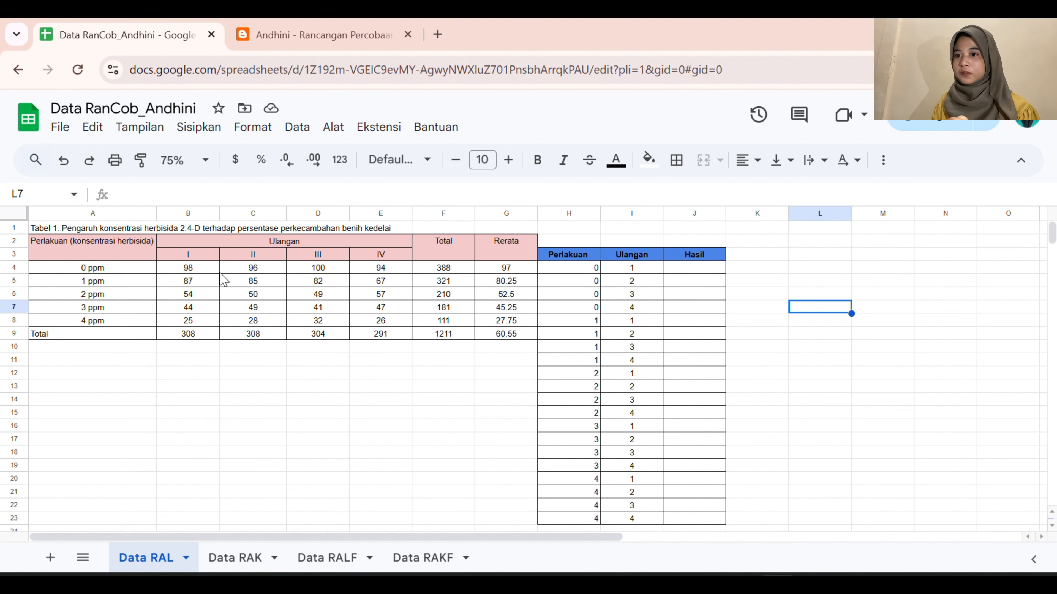
Step: Copy the four 0 ppm replicate values (B4:E4) and paste them transposed into the Hasil column from J4
{"action": "left_click", "coordinate": [185, 271]}
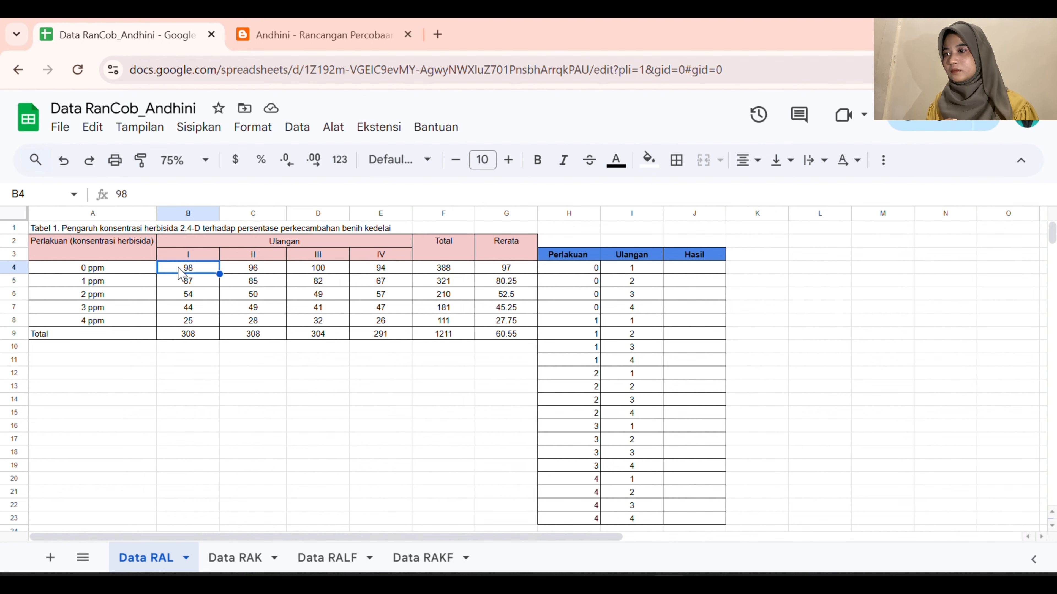
{"action": "left_click_drag", "start_coordinate": [184, 274], "coordinate": [388, 273]}
{"action": "right_click", "coordinate": [387, 272]}
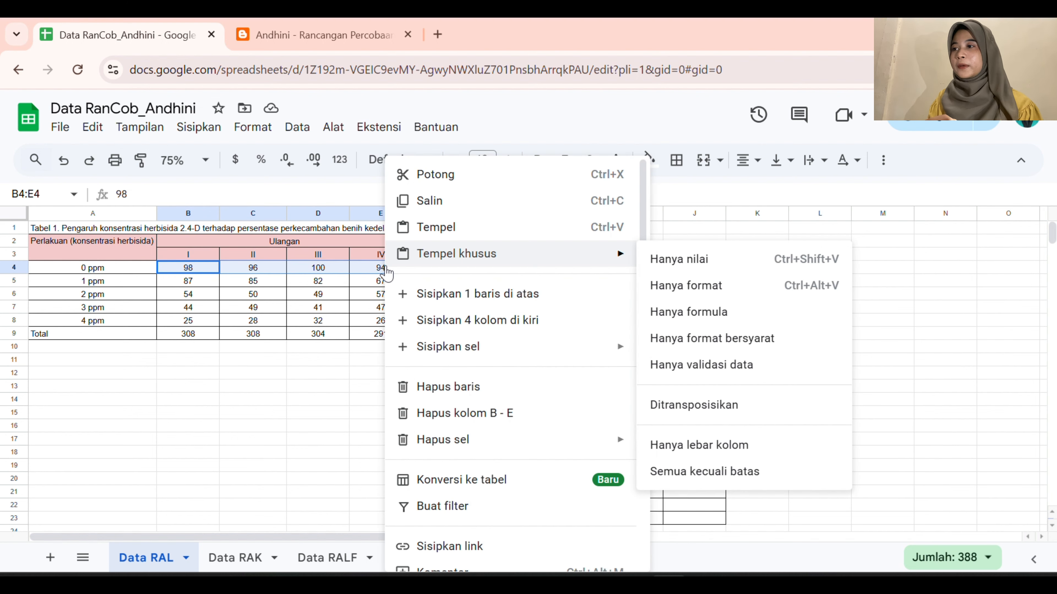
{"action": "left_click", "coordinate": [422, 202]}
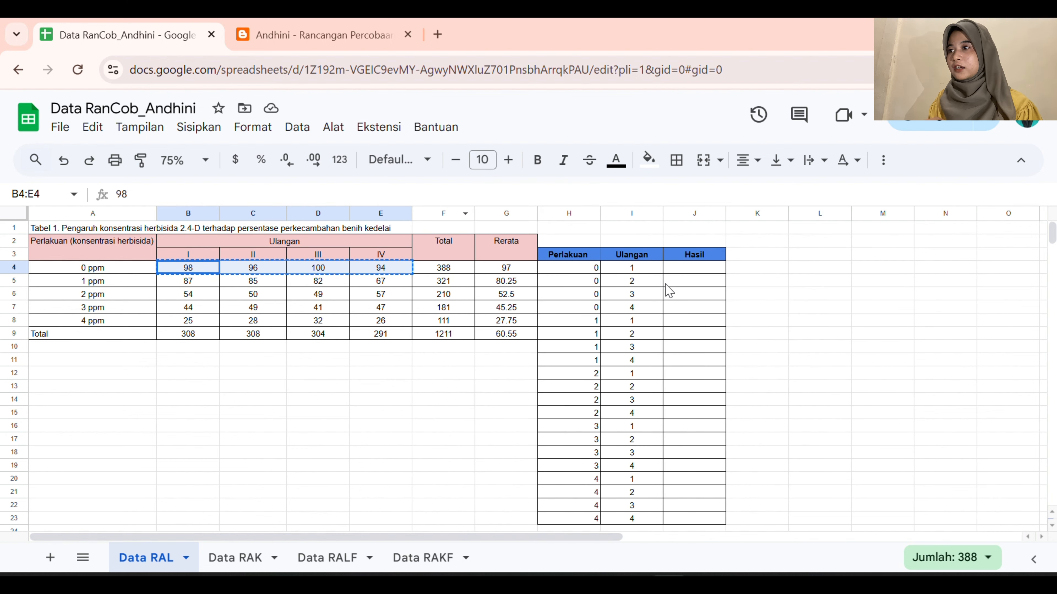
{"action": "left_click", "coordinate": [683, 268]}
{"action": "right_click", "coordinate": [683, 268]}
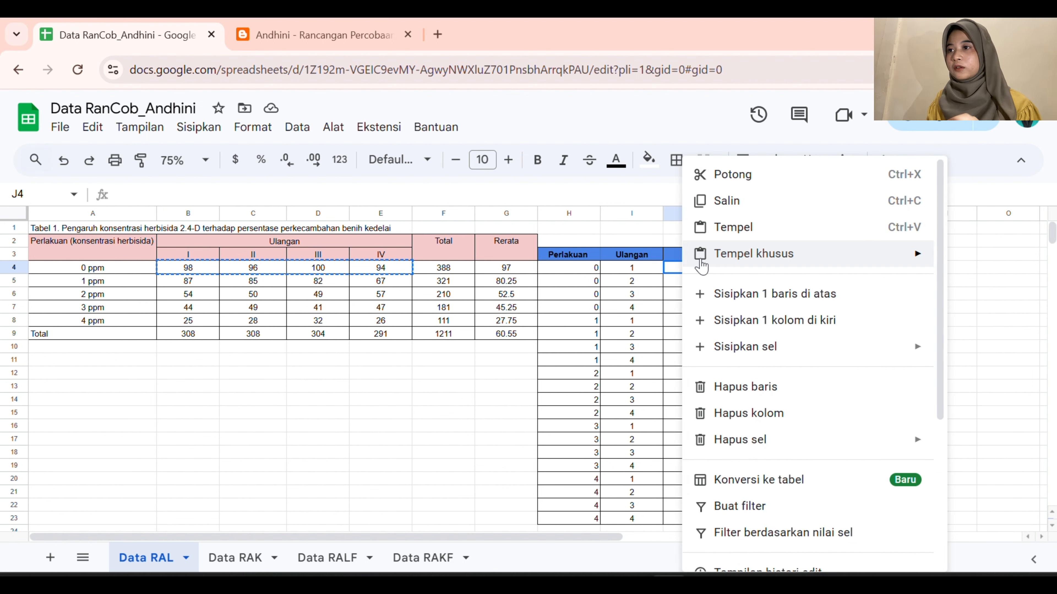
{"action": "mouse_move", "coordinate": [701, 266]}
{"action": "left_click", "coordinate": [596, 409]}
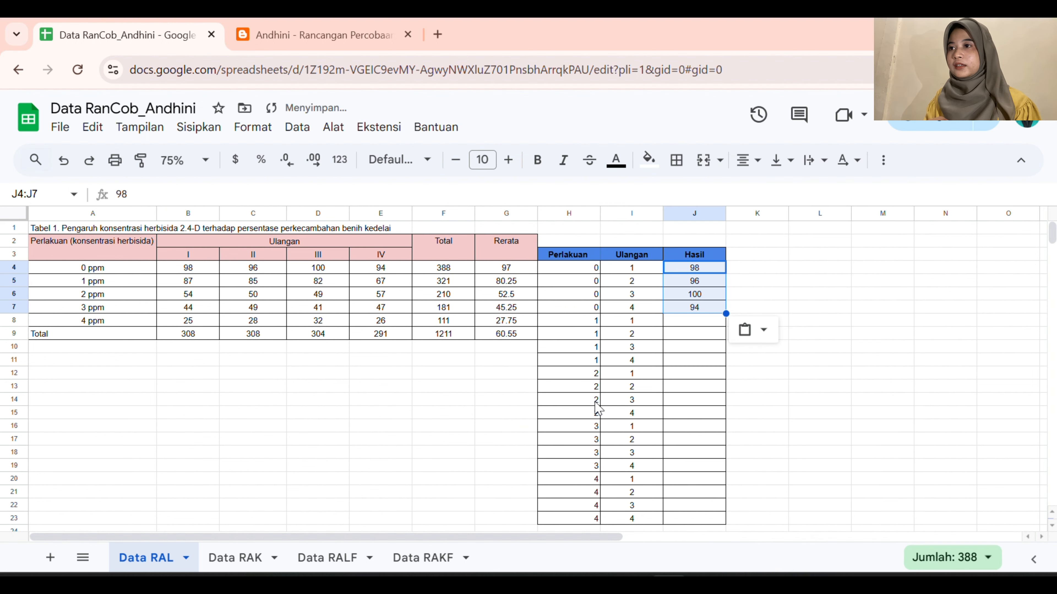
Step: Copy the 1 ppm replicate values (B5:E5) and paste them transposed into the Hasil column from J8
{"action": "left_click", "coordinate": [177, 284]}
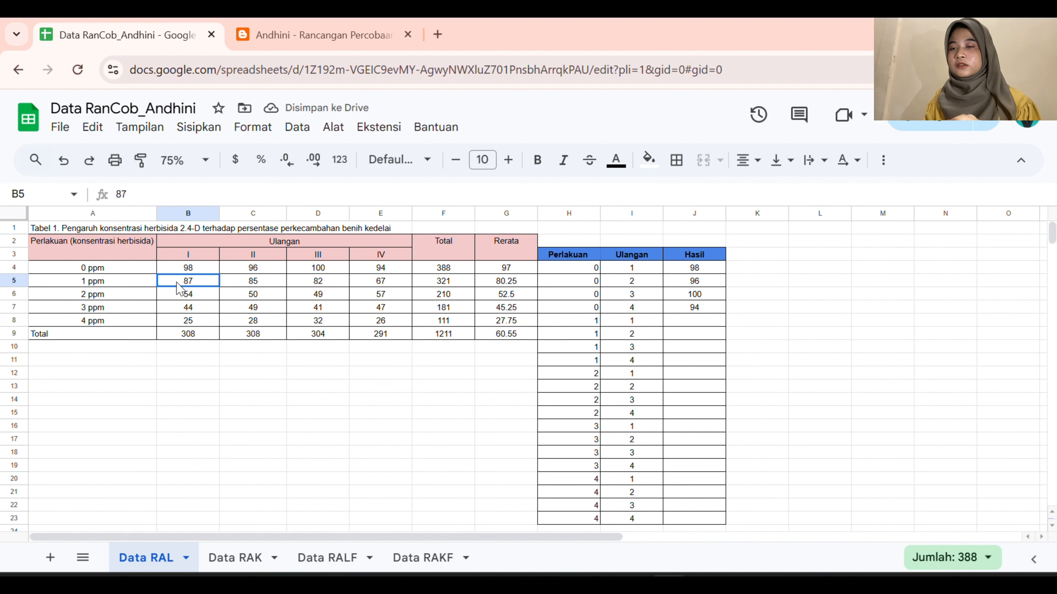
{"action": "left_click", "coordinate": [180, 337]}
{"action": "left_click_drag", "start_coordinate": [178, 336], "coordinate": [383, 286]}
{"action": "left_click", "coordinate": [182, 300]}
{"action": "key", "text": "ctrl+c"}
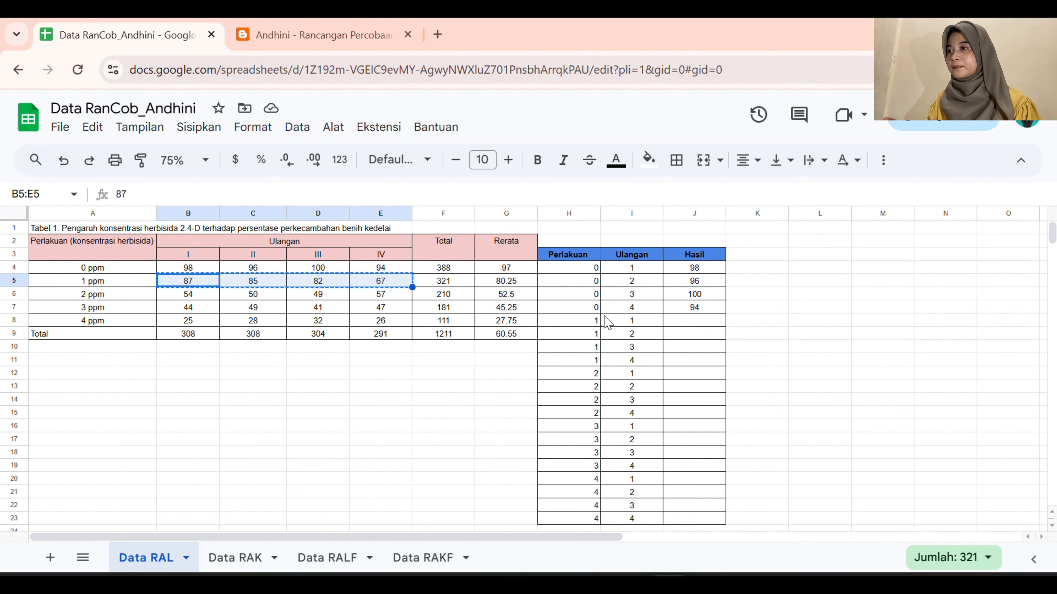
{"action": "left_click", "coordinate": [687, 325]}
{"action": "right_click", "coordinate": [686, 326]}
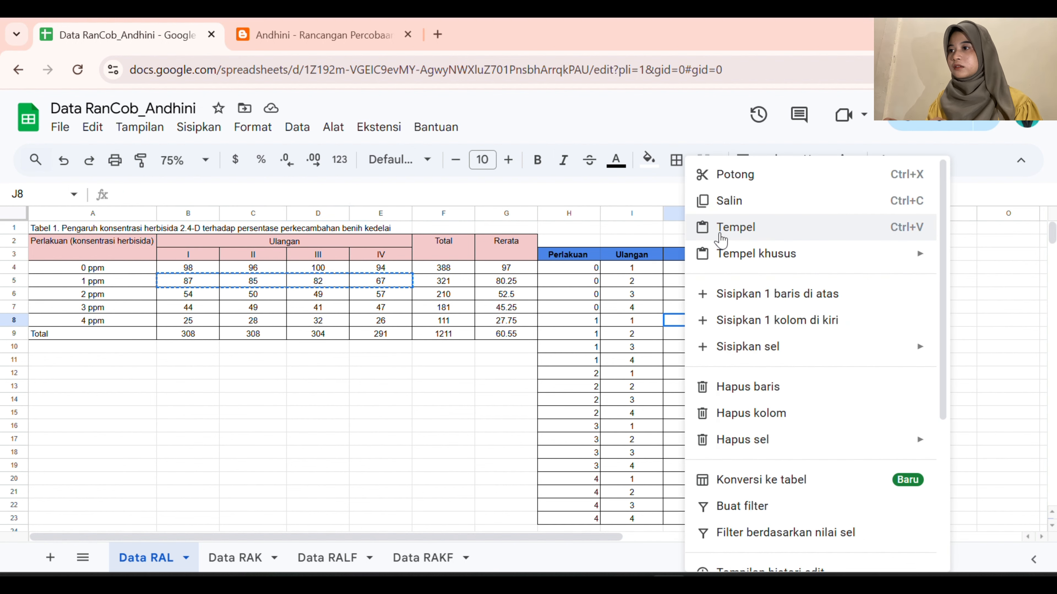
{"action": "mouse_move", "coordinate": [713, 259]}
{"action": "left_click", "coordinate": [617, 409]}
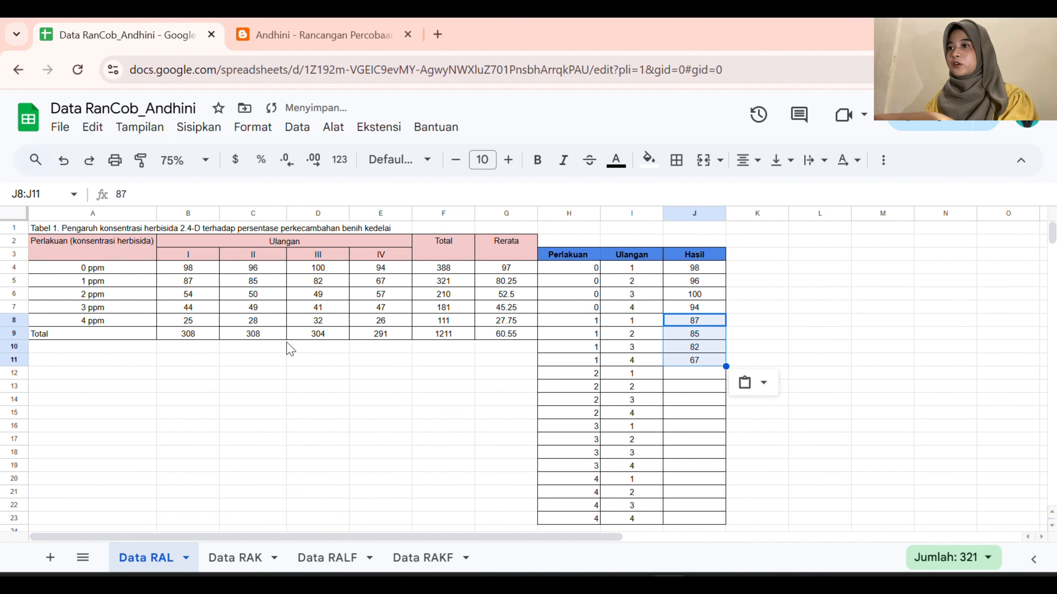
Step: Copy the 2 ppm replicate values (B6:E6) and paste them transposed into the Hasil column from J12
{"action": "left_click_drag", "start_coordinate": [188, 298], "coordinate": [391, 298]}
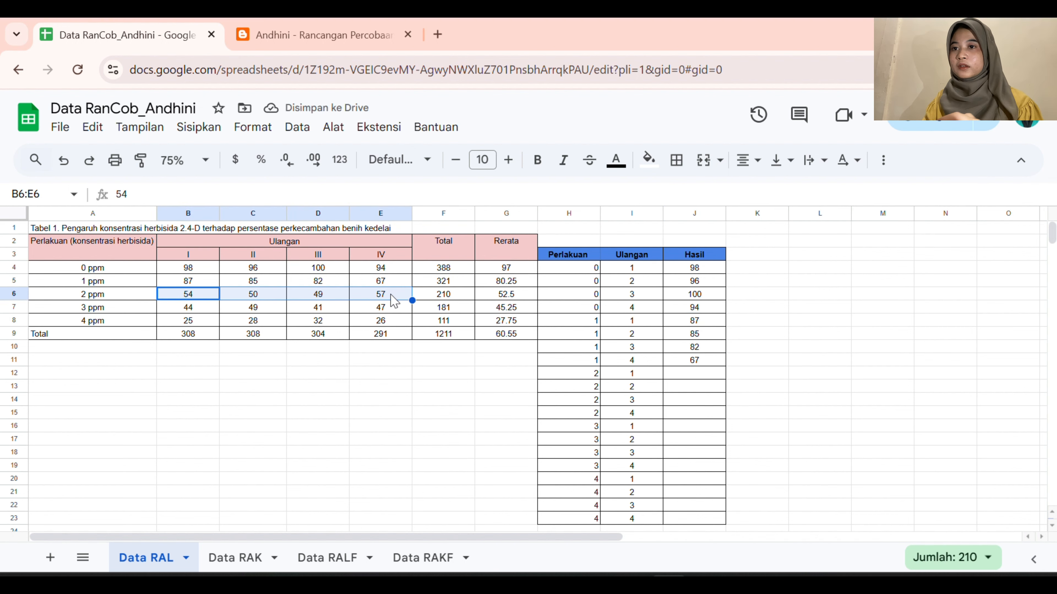
{"action": "key", "text": "ctrl+c"}
{"action": "left_click", "coordinate": [691, 373]}
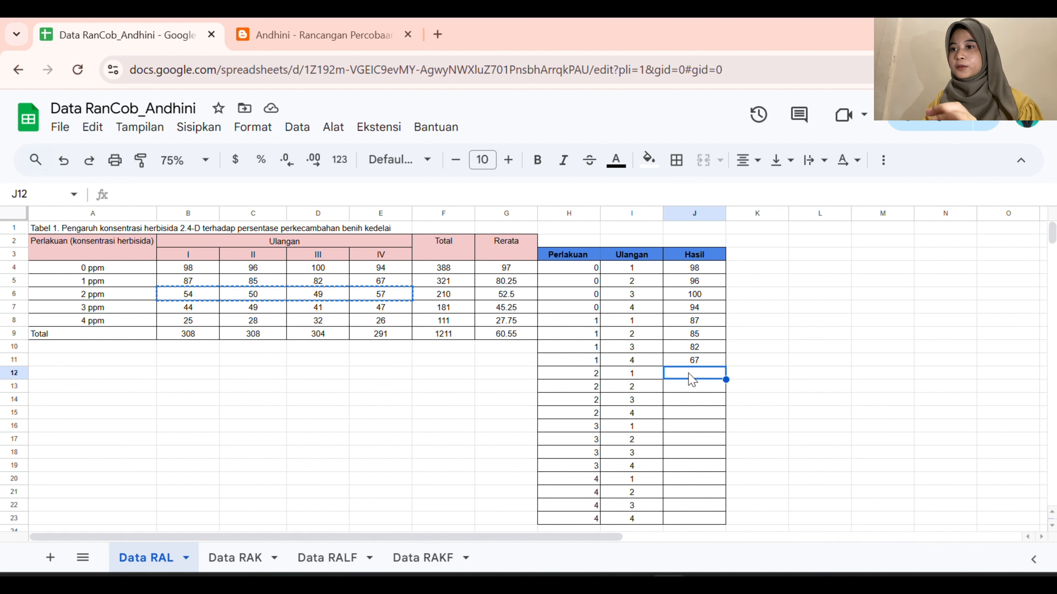
{"action": "right_click", "coordinate": [687, 377]}
{"action": "mouse_move", "coordinate": [724, 262]}
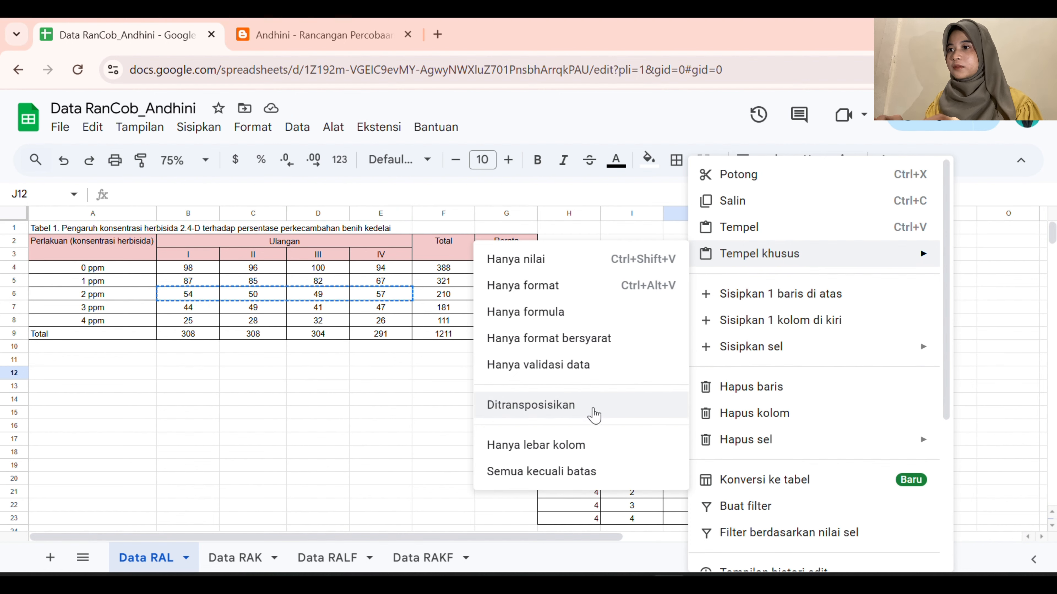
{"action": "left_click", "coordinate": [594, 408]}
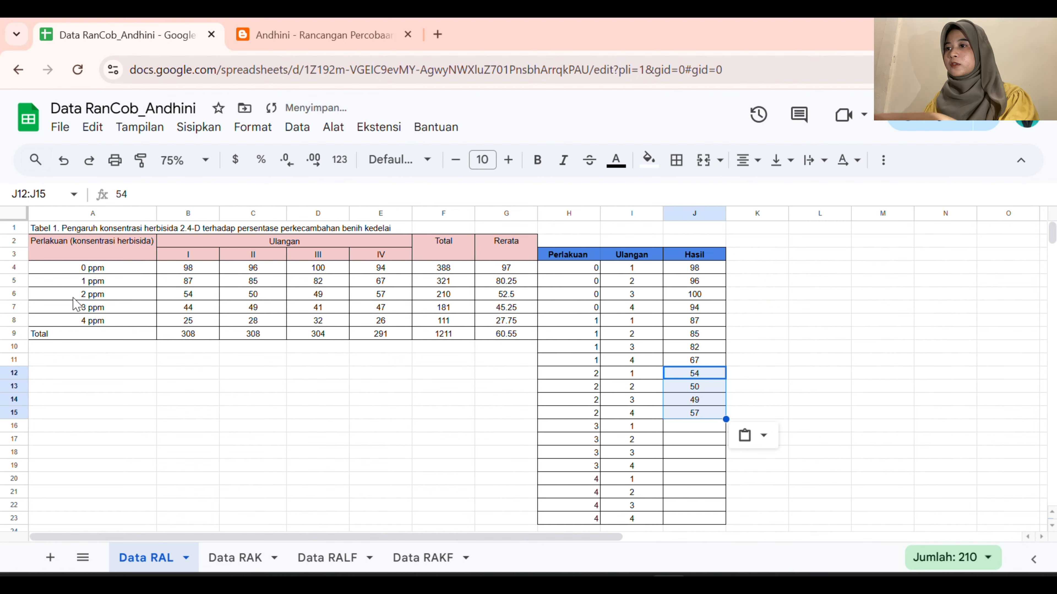
Step: Copy the 3 ppm replicate values (B7:E7) and paste them transposed into the Hasil column from J16
{"action": "left_click", "coordinate": [184, 311]}
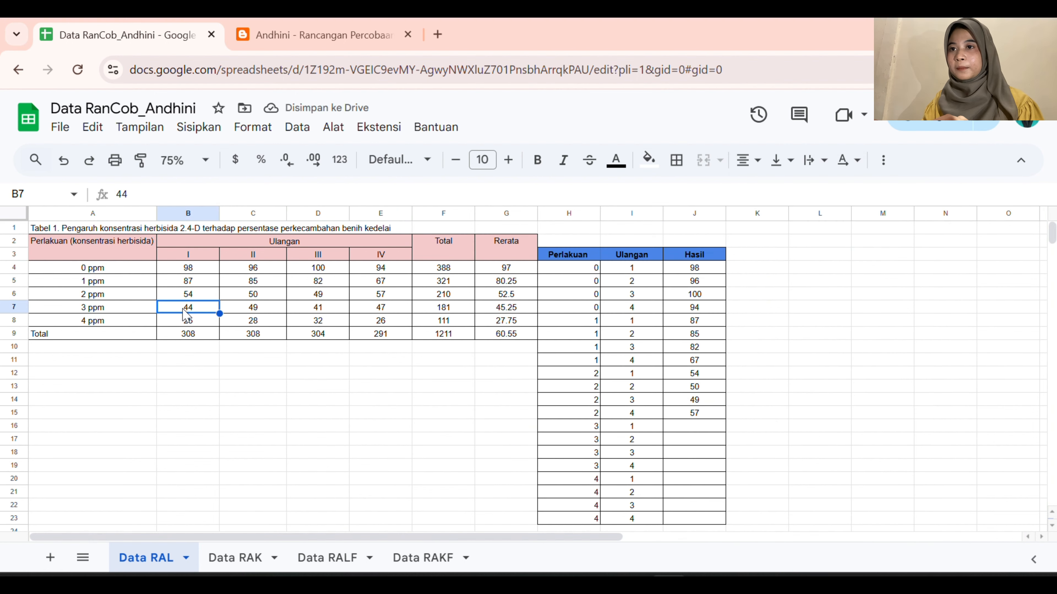
{"action": "left_click", "coordinate": [200, 359]}
{"action": "left_click", "coordinate": [194, 319], "text": "shift"}
{"action": "left_click", "coordinate": [206, 347]}
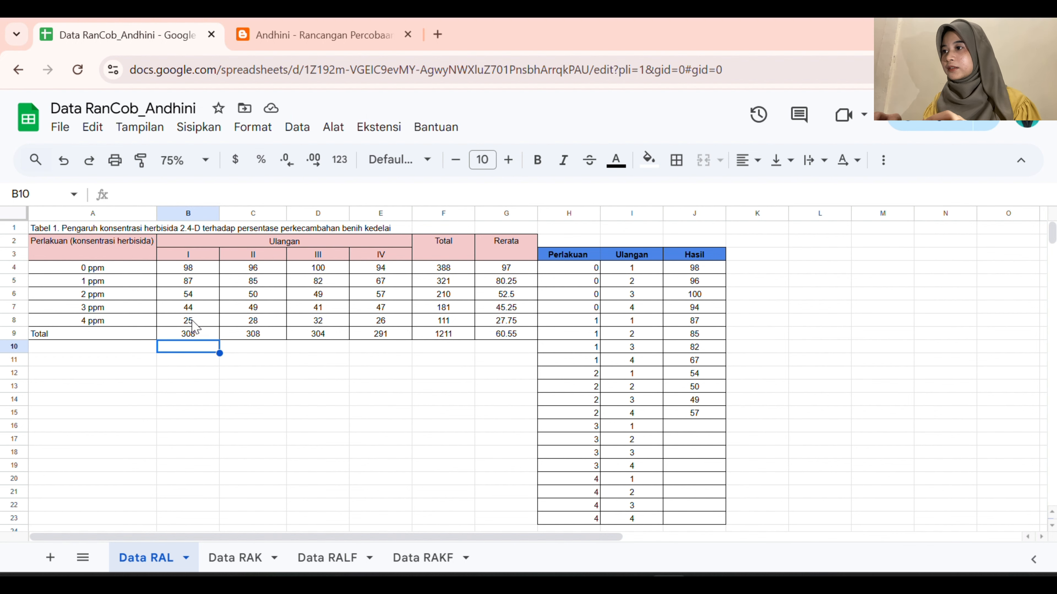
{"action": "left_click_drag", "start_coordinate": [183, 310], "coordinate": [365, 312]}
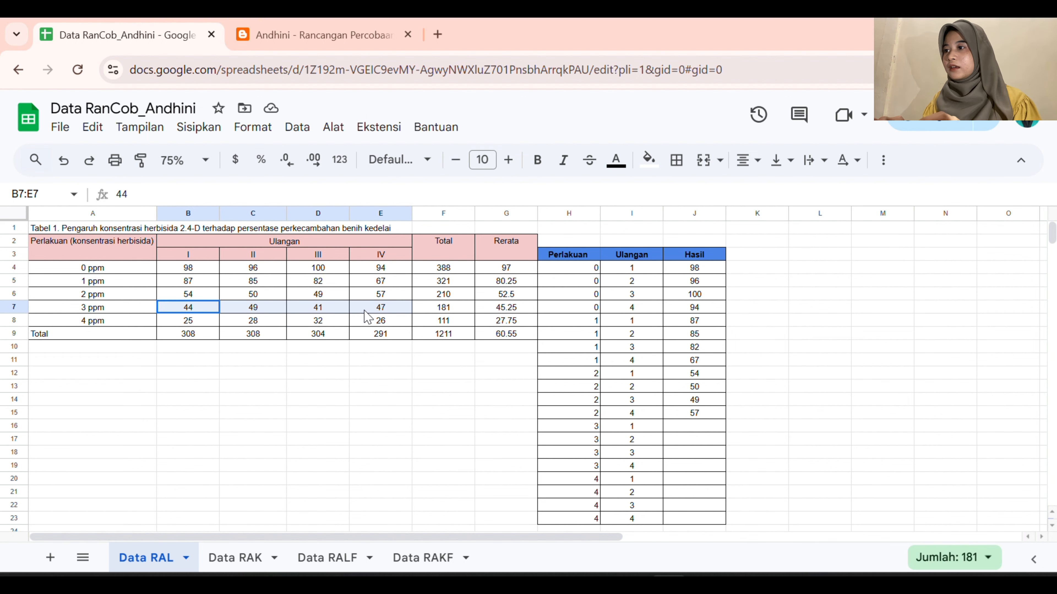
{"action": "key", "text": "ctrl+c"}
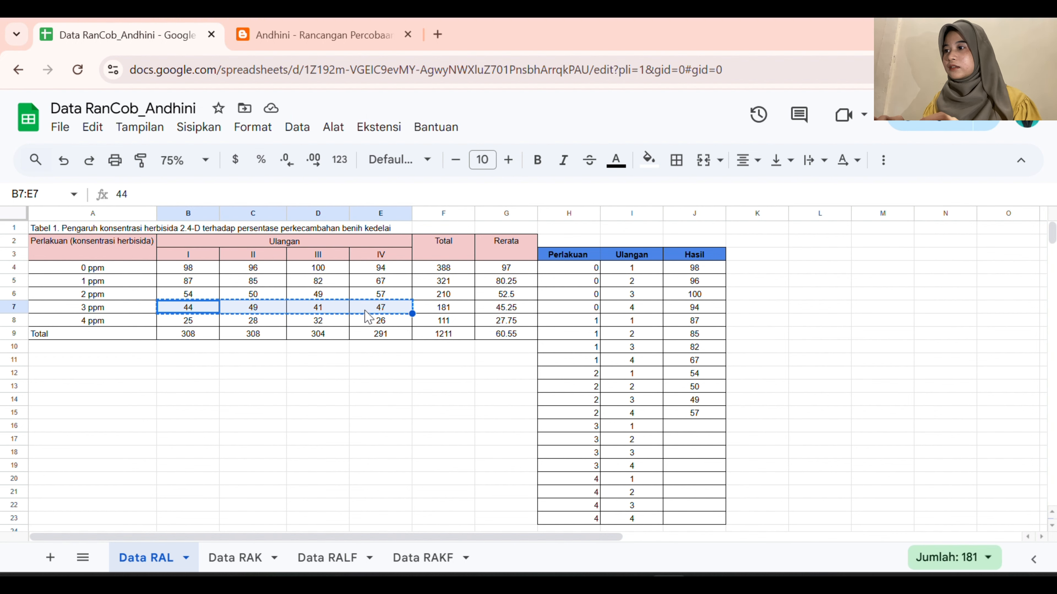
{"action": "left_click", "coordinate": [711, 425]}
{"action": "right_click", "coordinate": [707, 427]}
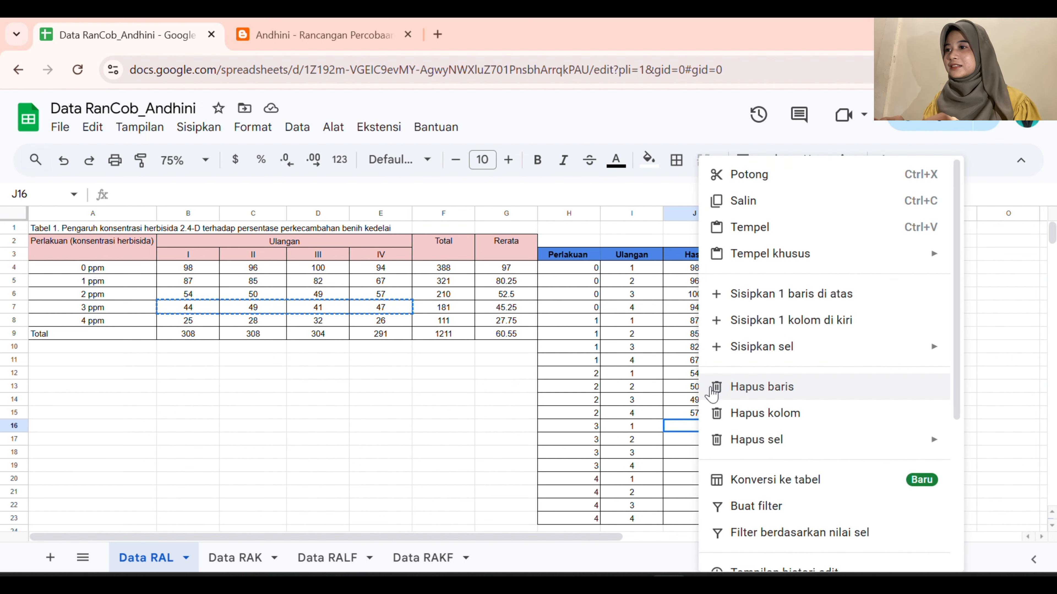
{"action": "mouse_move", "coordinate": [732, 254]}
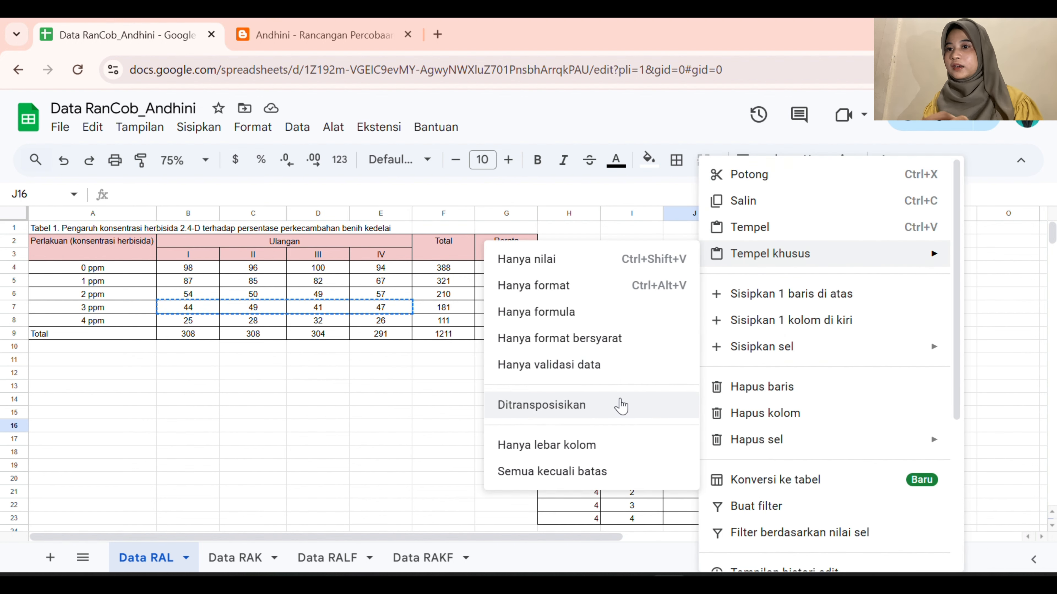
{"action": "left_click", "coordinate": [620, 404]}
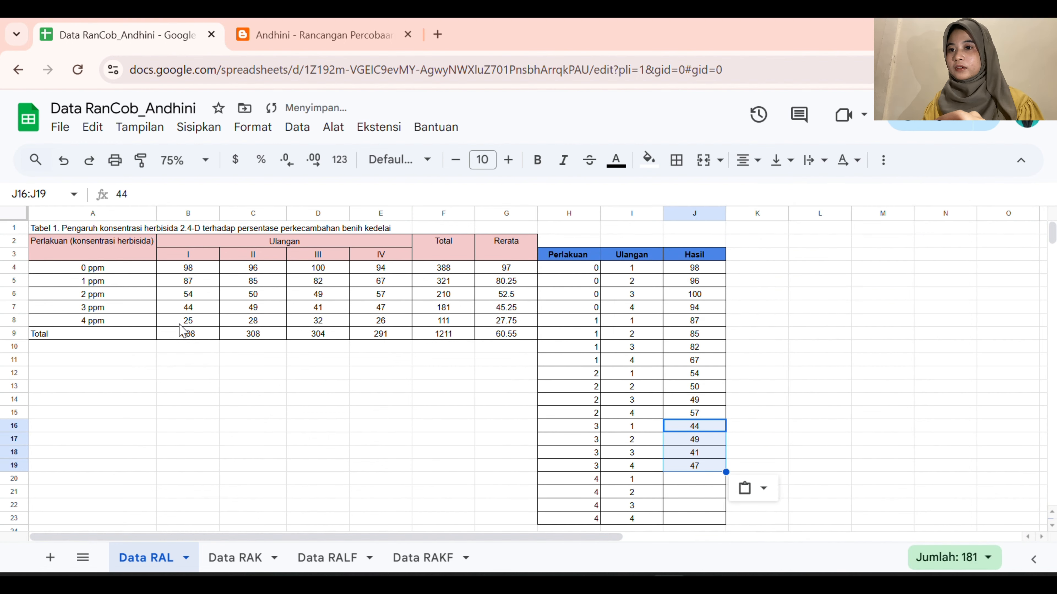
Step: Copy the 4 ppm replicate values (B8:E8) and paste them transposed into the Hasil column from J20
{"action": "left_click_drag", "start_coordinate": [184, 374], "coordinate": [376, 327]}
{"action": "left_click", "coordinate": [179, 337]}
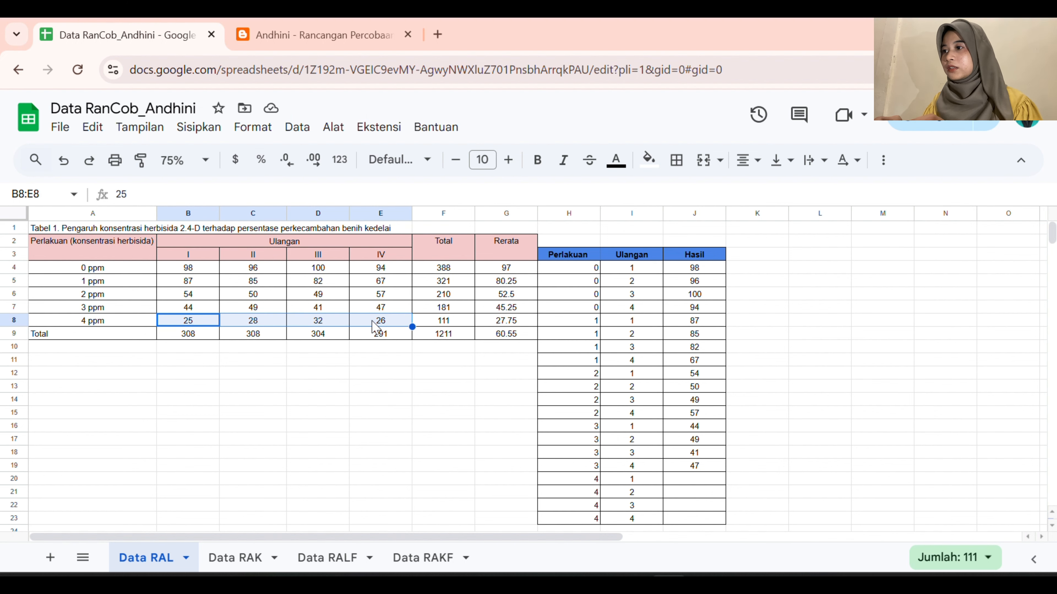
{"action": "key", "text": "ctrl+c"}
{"action": "left_click", "coordinate": [696, 480]}
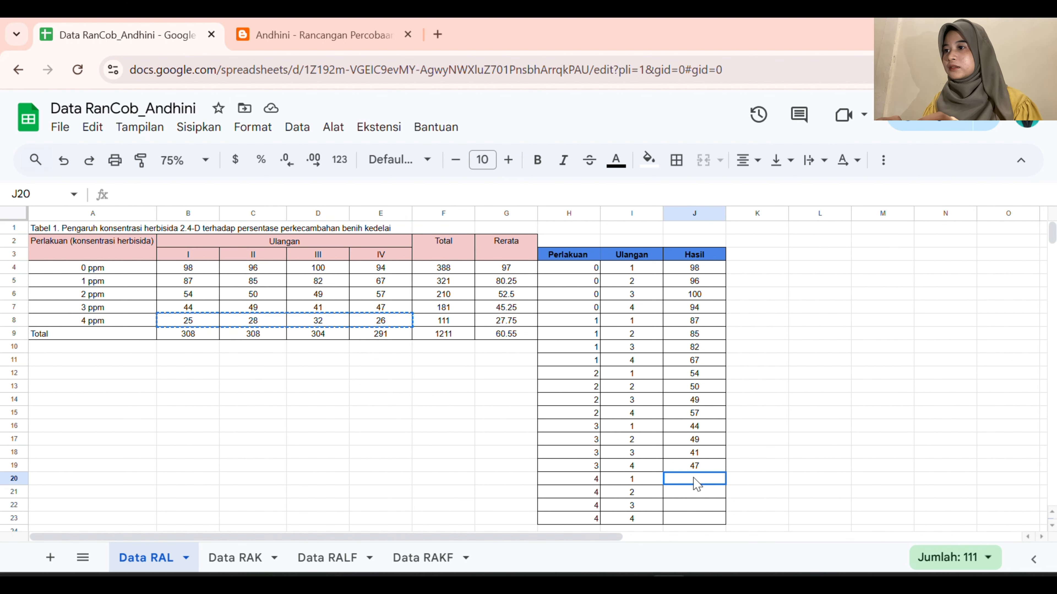
{"action": "right_click", "coordinate": [699, 481]}
{"action": "mouse_move", "coordinate": [727, 257]}
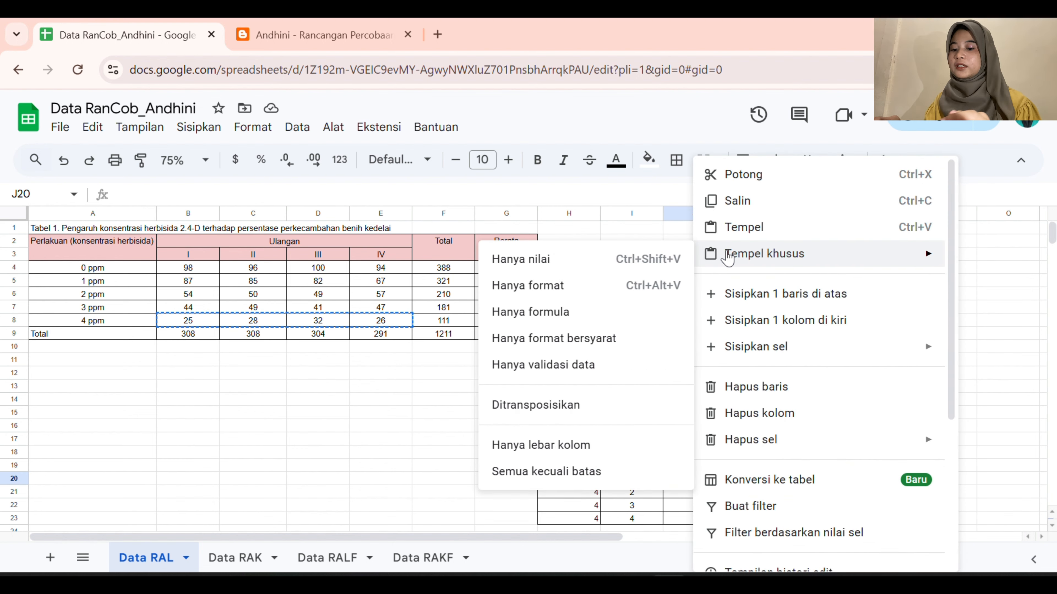
{"action": "left_click", "coordinate": [615, 406]}
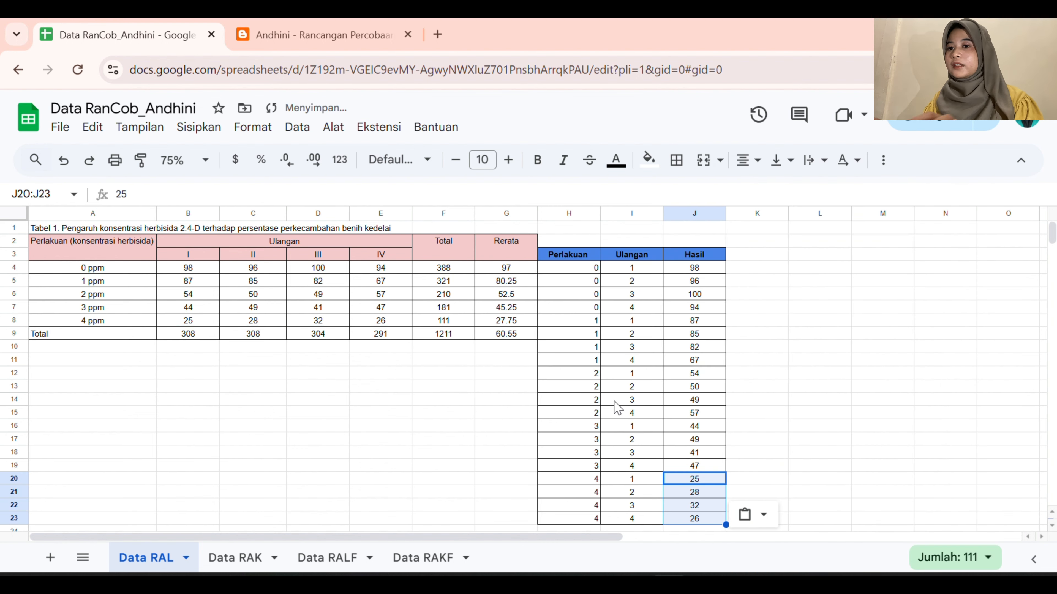
{"action": "left_click", "coordinate": [781, 325]}
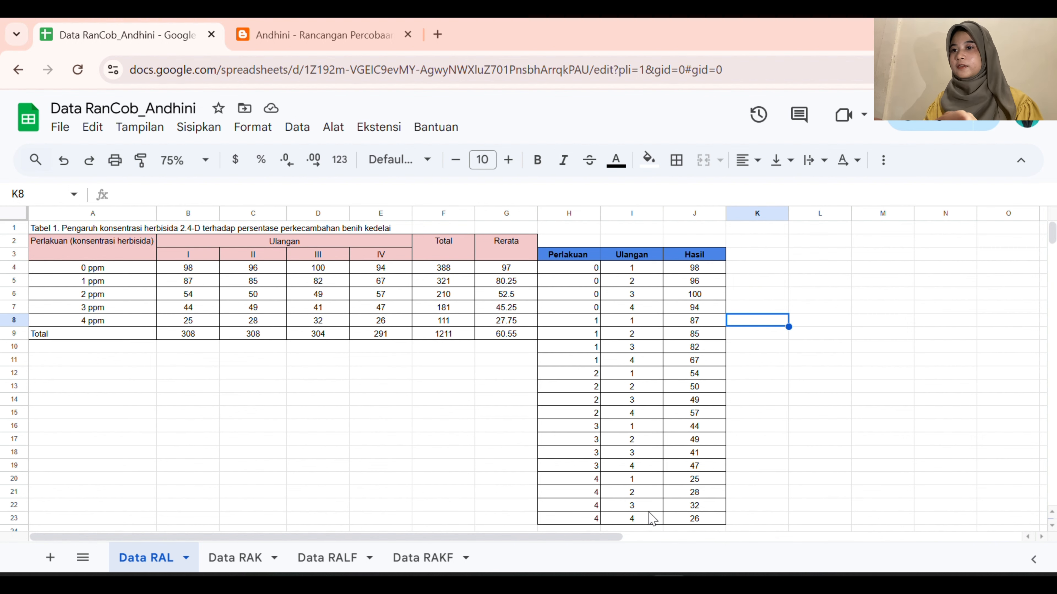
{"action": "mouse_move", "coordinate": [703, 585]}
{"action": "left_click", "coordinate": [682, 554]}
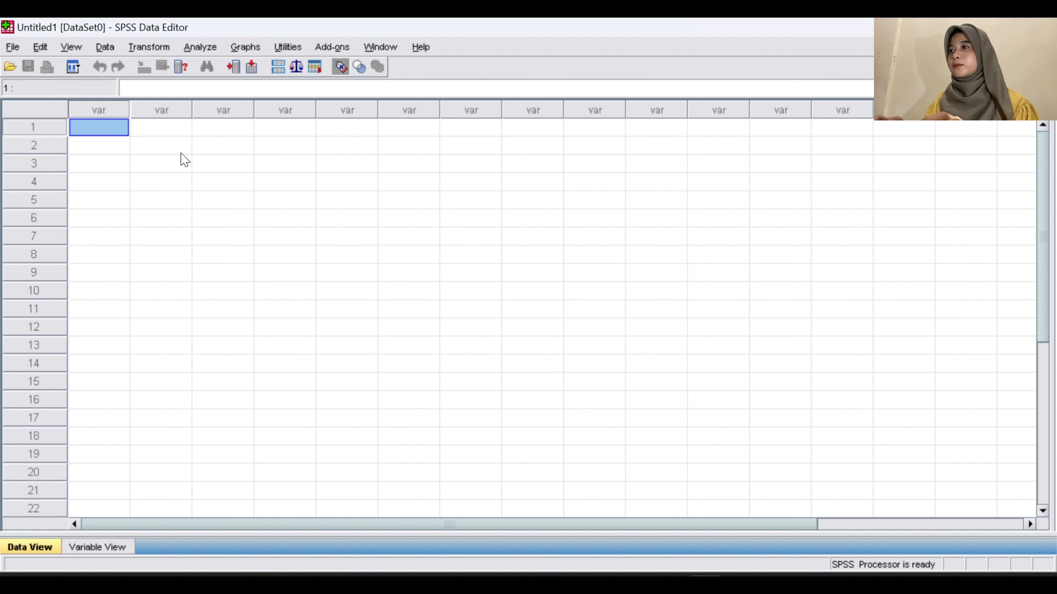
{"action": "mouse_move", "coordinate": [668, 582]}
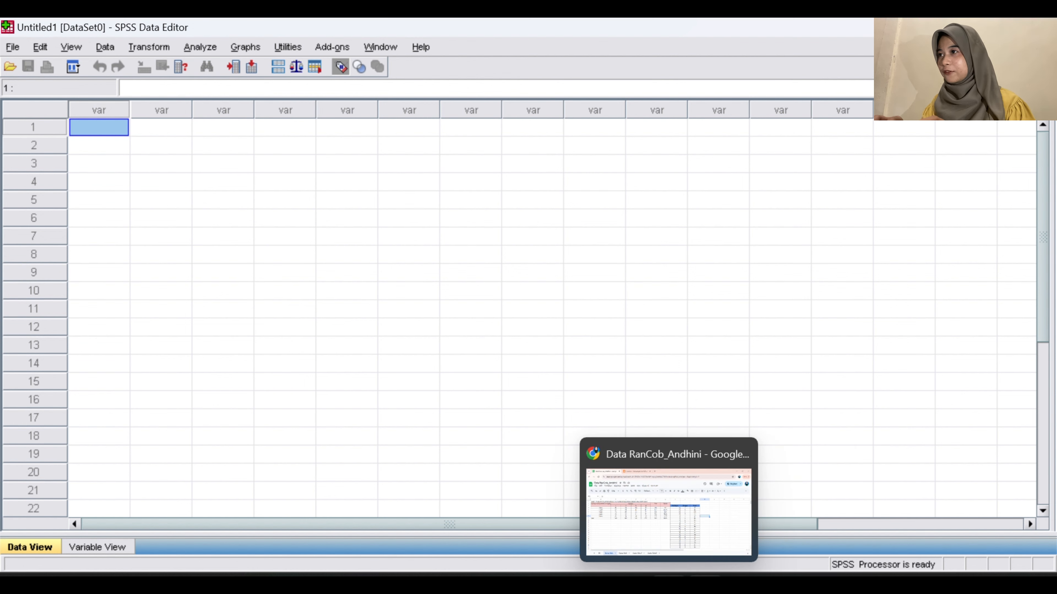
{"action": "left_click", "coordinate": [651, 537]}
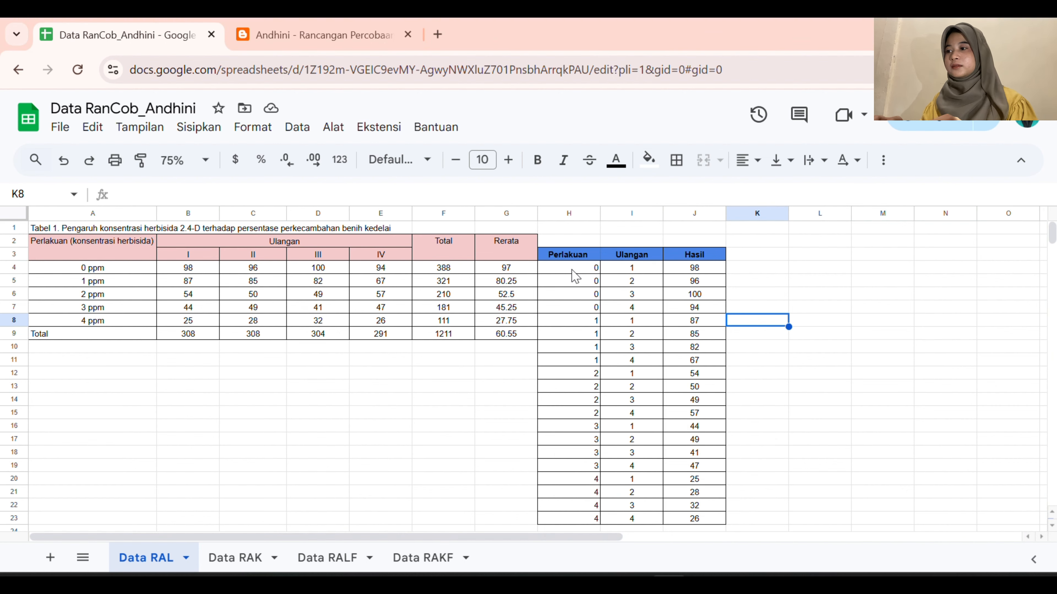
Step: Copy the Perlakuan, Ulangan and Hasil data in H4:J23 and paste it into the empty SPSS data sheet from the first cell
{"action": "left_click_drag", "start_coordinate": [574, 274], "coordinate": [713, 524]}
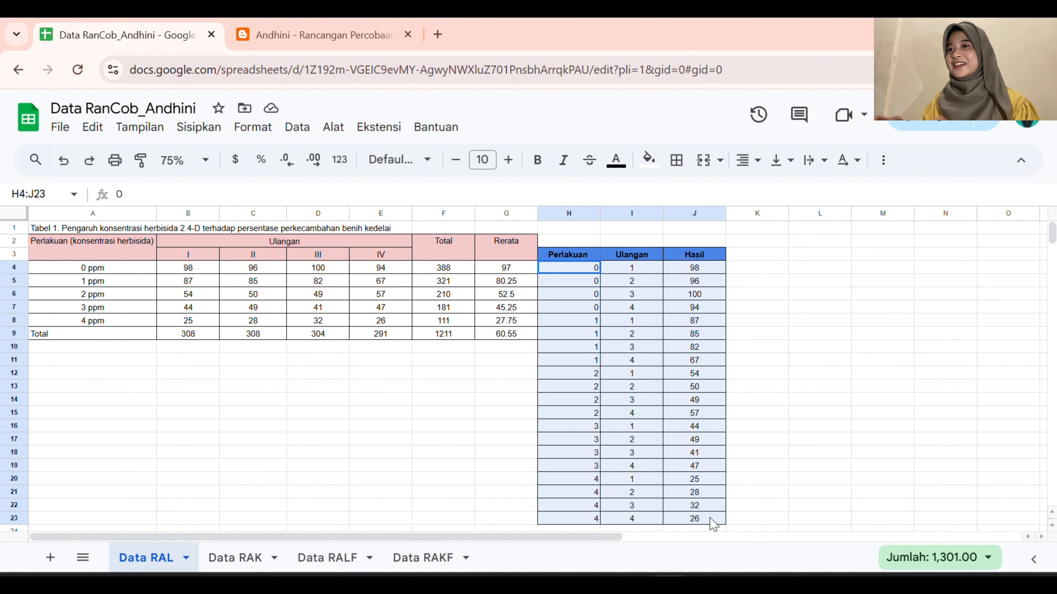
{"action": "key", "text": "ctrl+c"}
{"action": "mouse_move", "coordinate": [741, 584]}
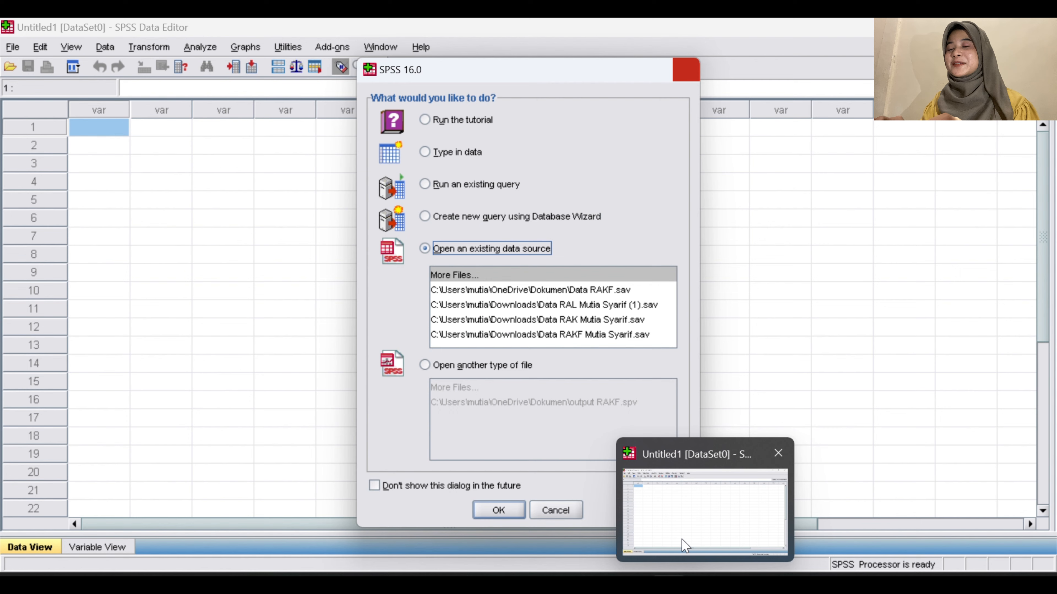
{"action": "left_click", "coordinate": [682, 541]}
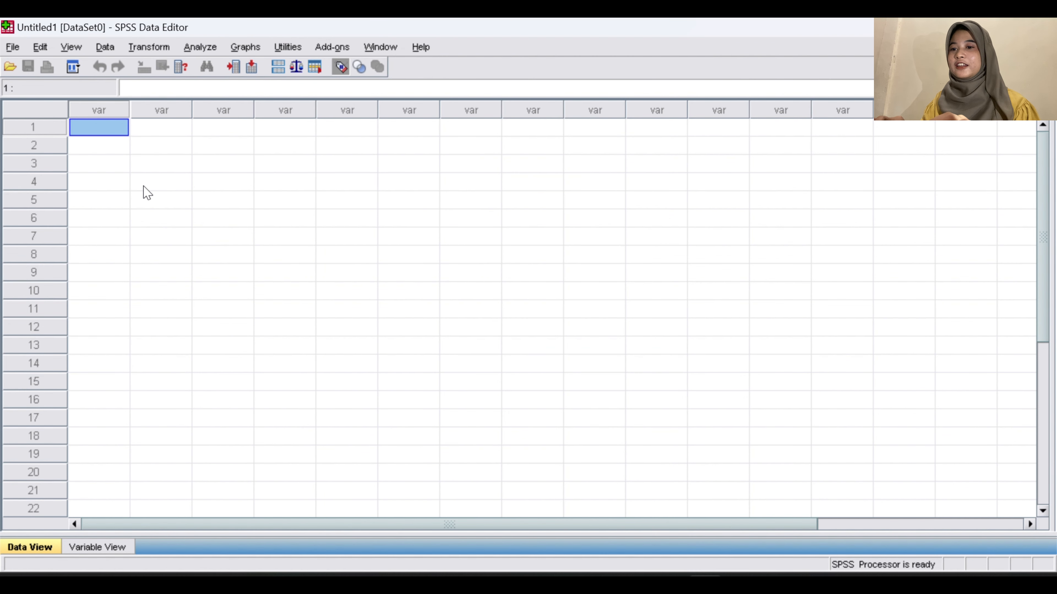
{"action": "key", "text": "ctrl+v"}
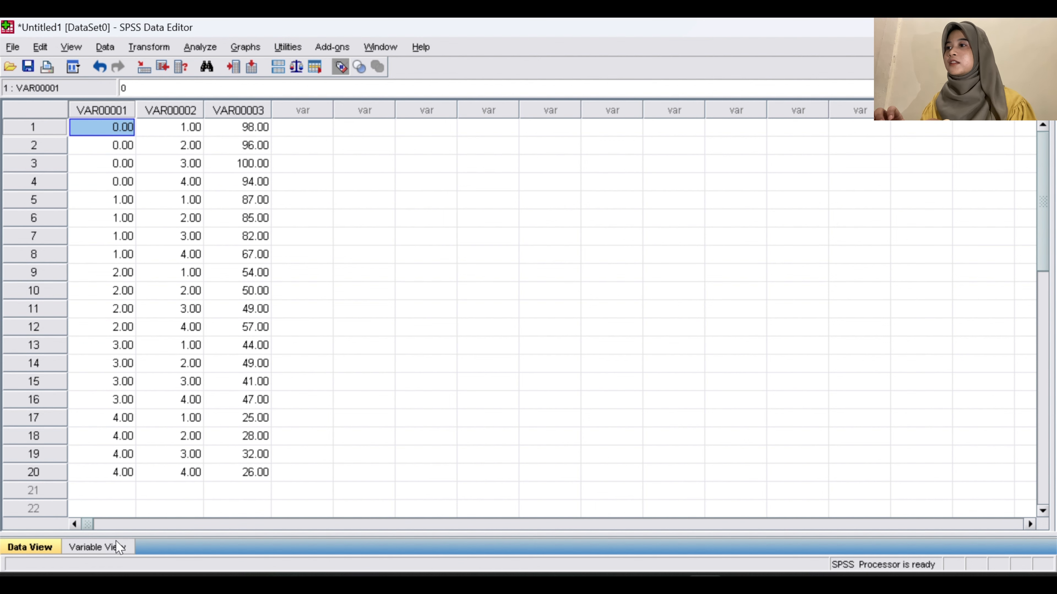
Step: Rename the three variables as Perlakuan, Ulangan and Hasil in the variable definitions
{"action": "left_click", "coordinate": [99, 548]}
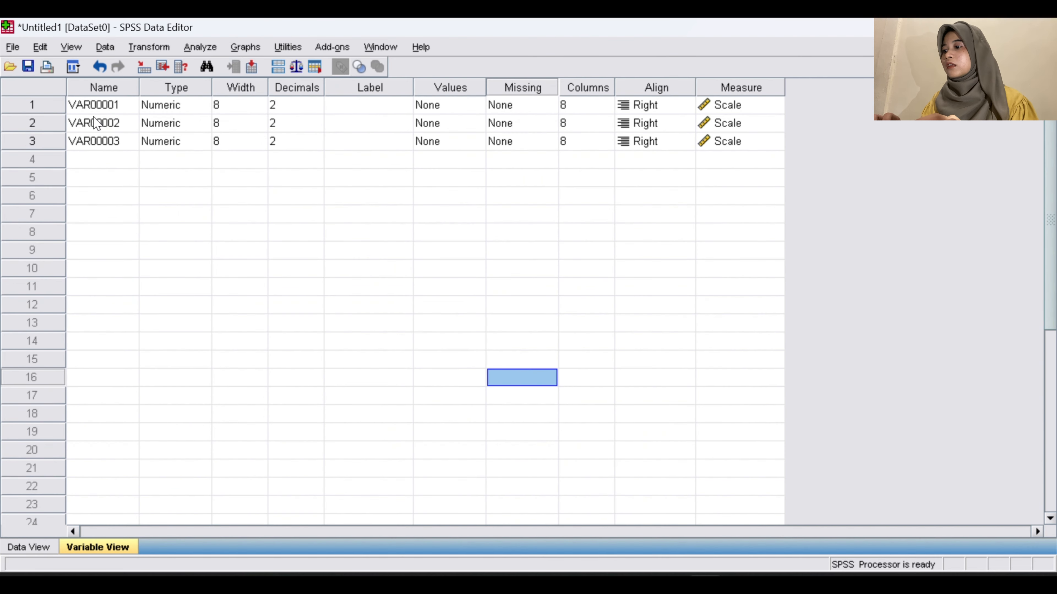
{"action": "left_click", "coordinate": [89, 106]}
{"action": "key", "text": "BackSpace"}
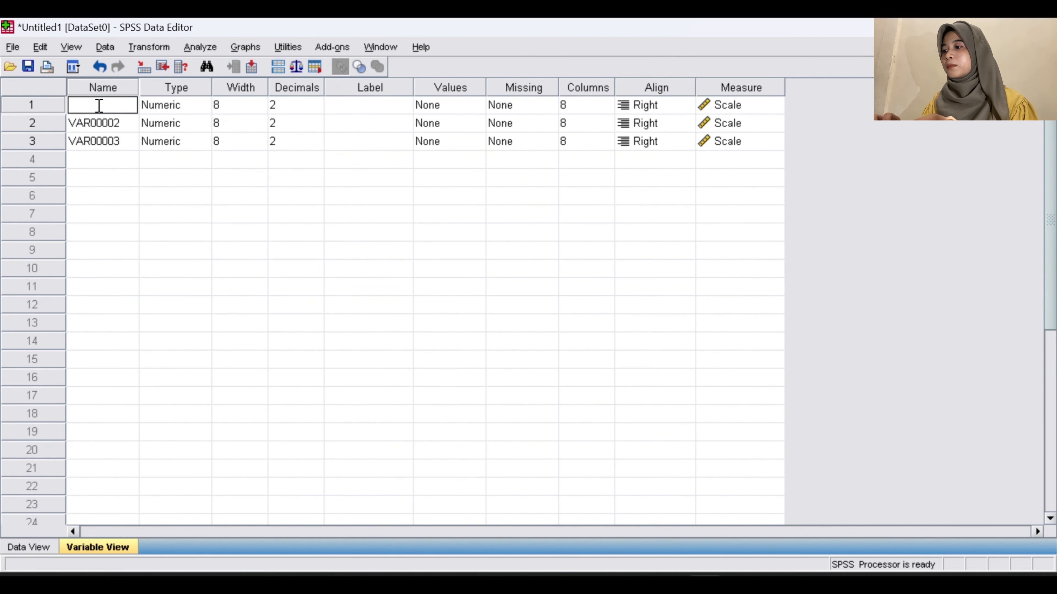
{"action": "type", "text": "Perl"}
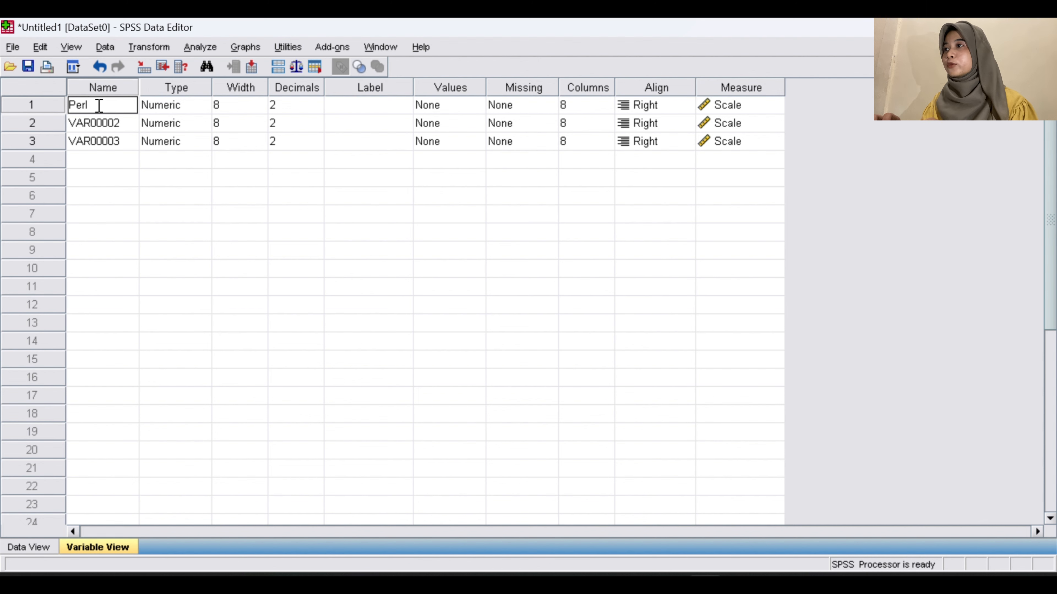
{"action": "type", "text": "akuan"}
{"action": "key", "text": "Return"}
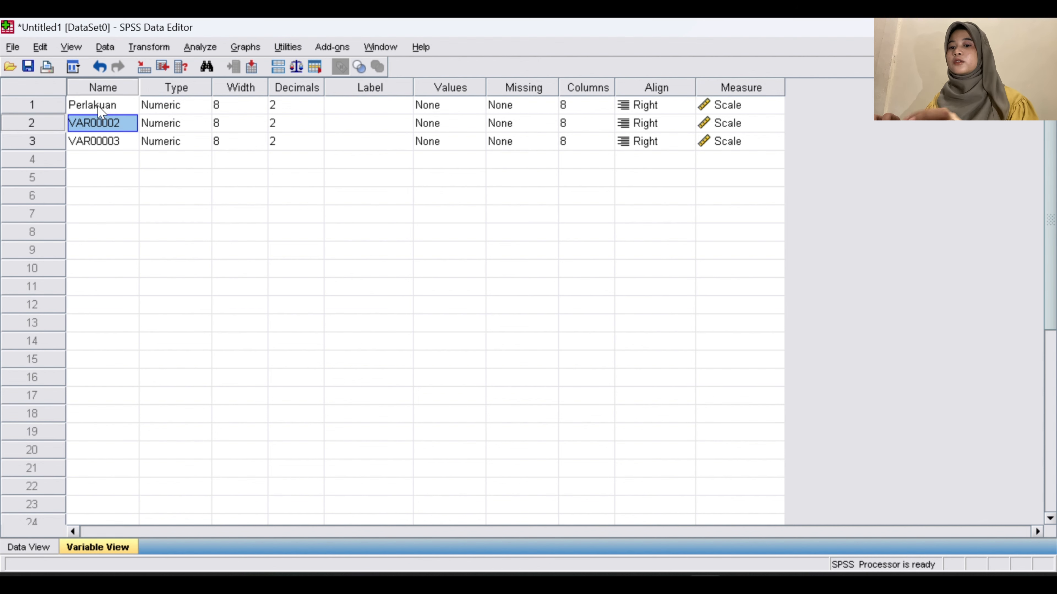
{"action": "type", "text": "Ulangan"}
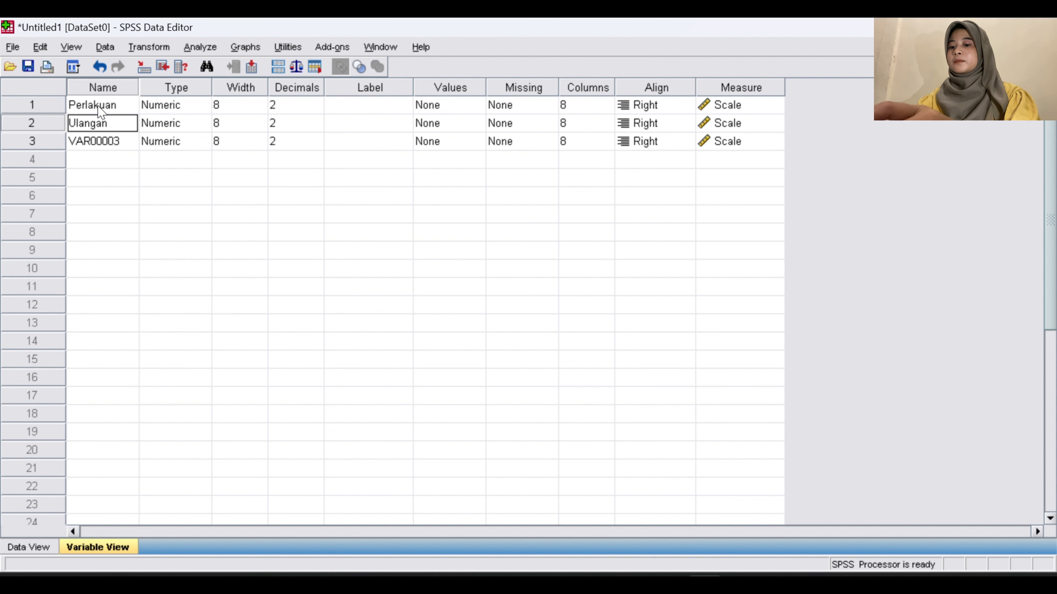
{"action": "key", "text": "Return"}
{"action": "key", "text": "Up"}
{"action": "left_click", "coordinate": [113, 144]}
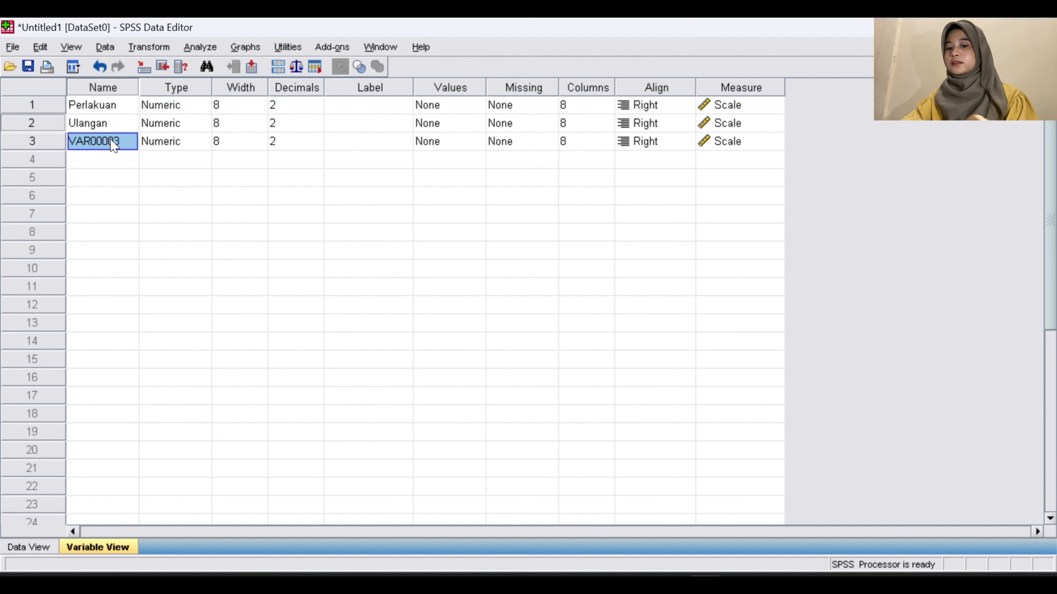
{"action": "type", "text": "Has"}
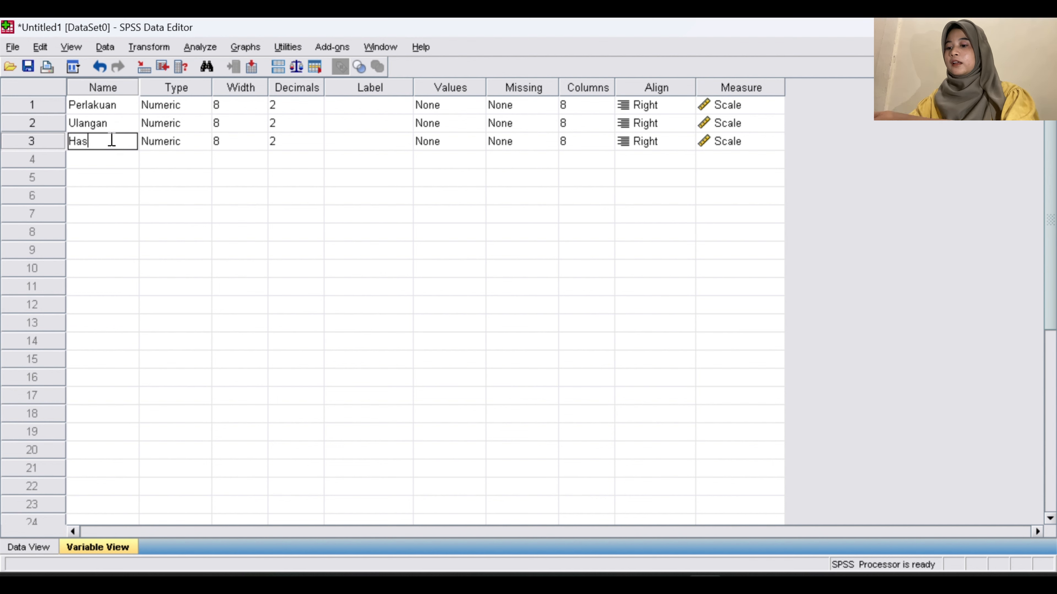
{"action": "type", "text": "il"}
Step: Set the decimals of Perlakuan, Ulangan and Hasil to 0
{"action": "left_click", "coordinate": [296, 105]}
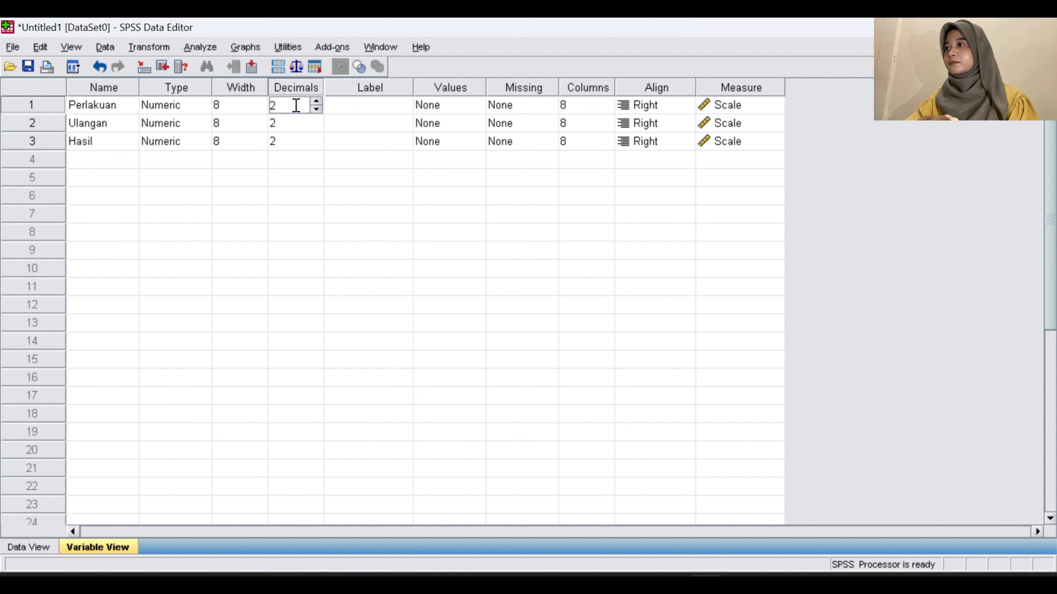
{"action": "left_click", "coordinate": [316, 110]}
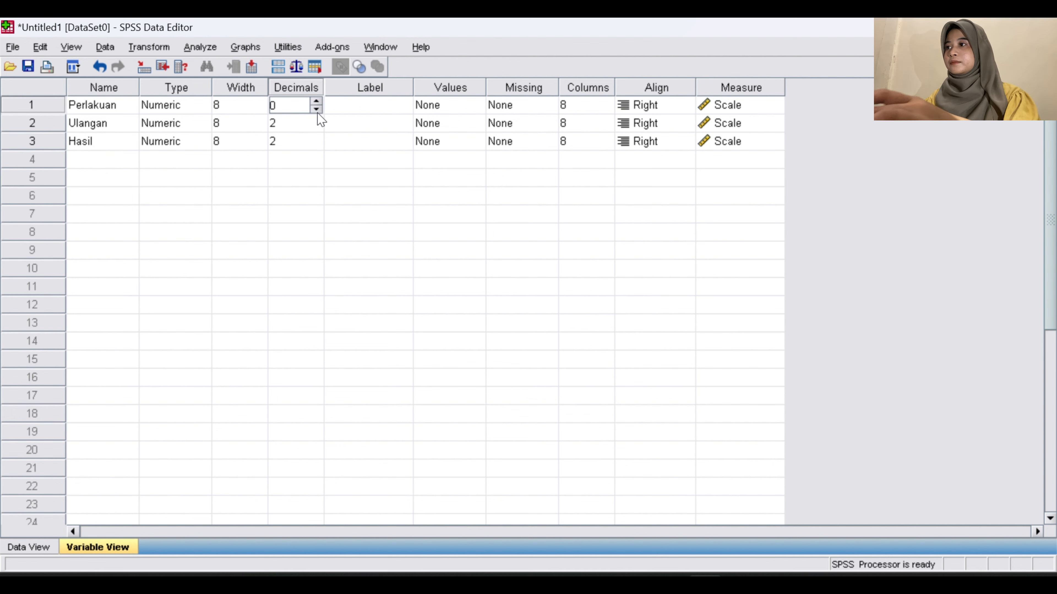
{"action": "left_click", "coordinate": [316, 121]}
{"action": "left_click", "coordinate": [317, 119]}
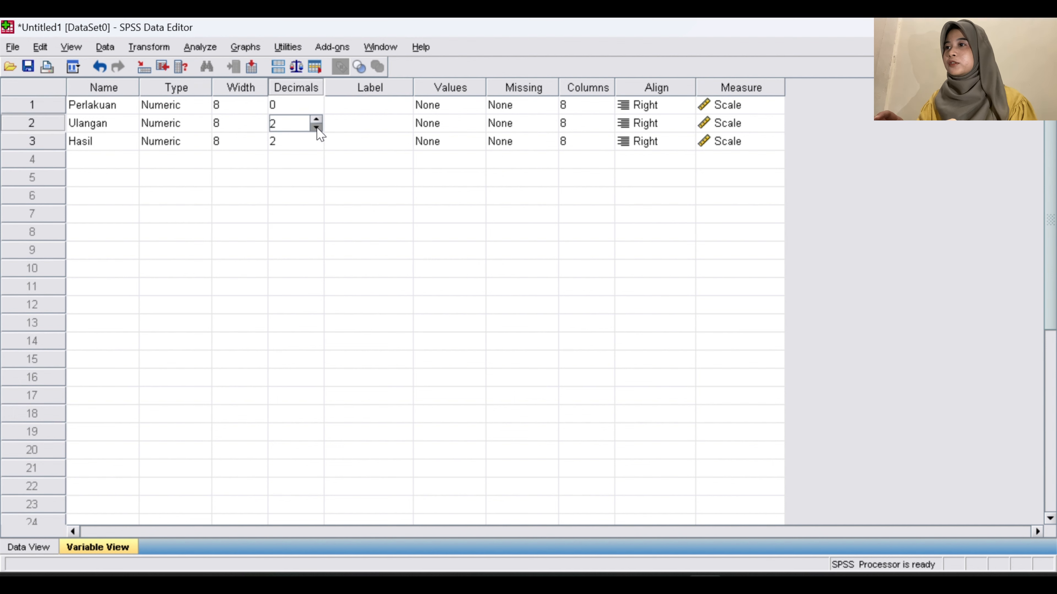
{"action": "left_click", "coordinate": [316, 127]}
{"action": "left_click", "coordinate": [314, 142]}
{"action": "left_click", "coordinate": [316, 146]}
{"action": "left_click", "coordinate": [316, 146]}
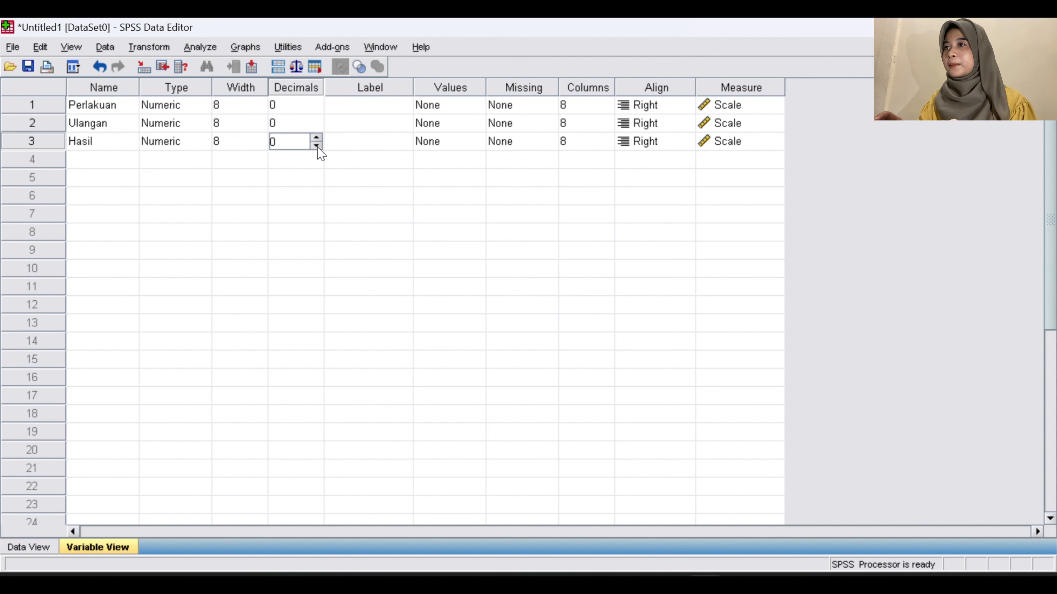
Step: Label the Perlakuan variable "Konsentrasi Herbisida" and the Hasil variable "Persentase Perkecambahan Benih Kedelai"
{"action": "left_click", "coordinate": [393, 108]}
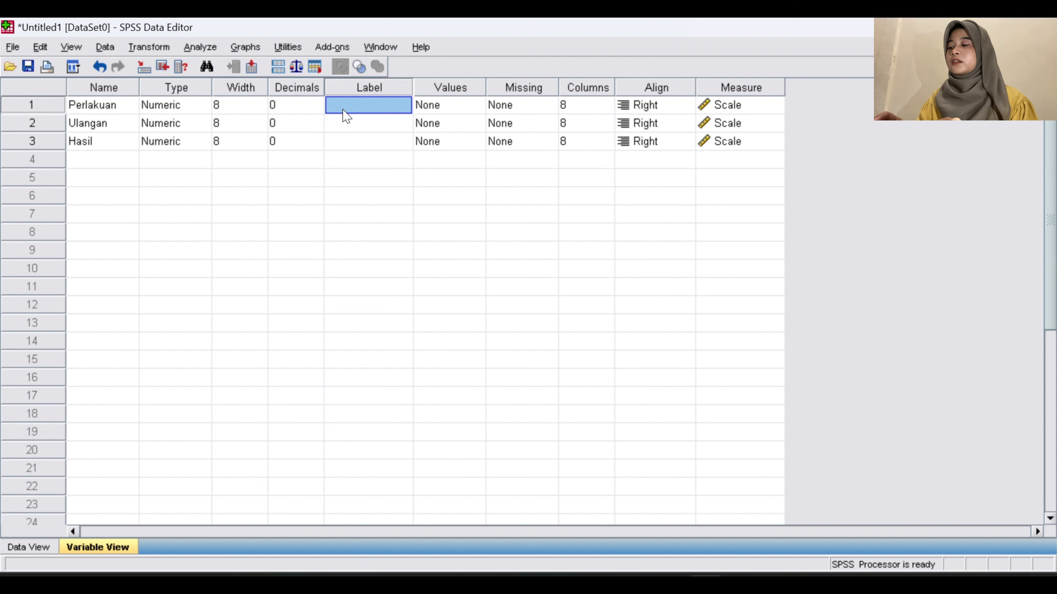
{"action": "type", "text": "Konsentr"}
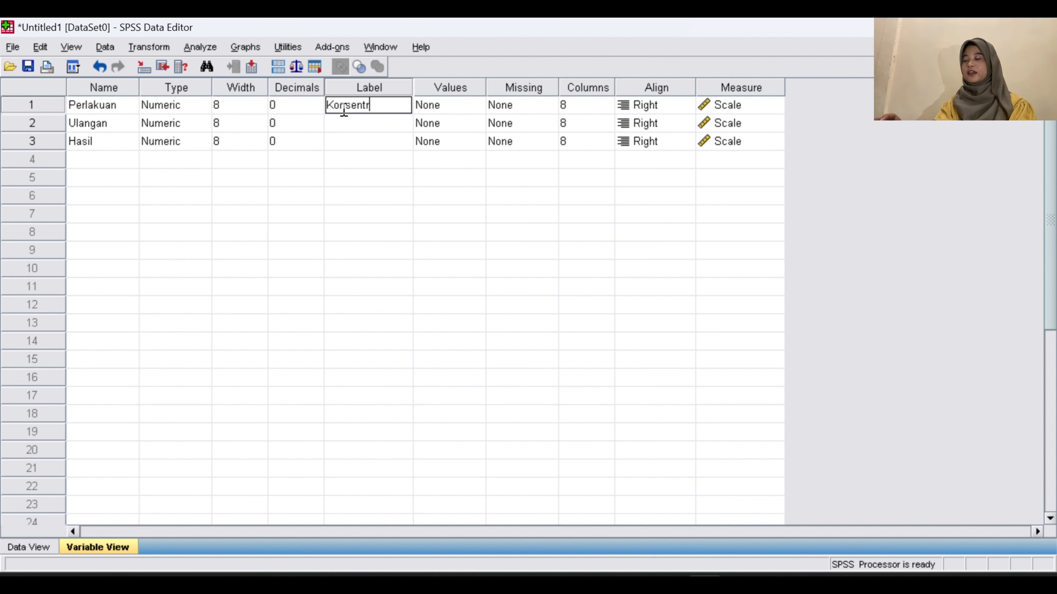
{"action": "type", "text": "asi Herbisi"}
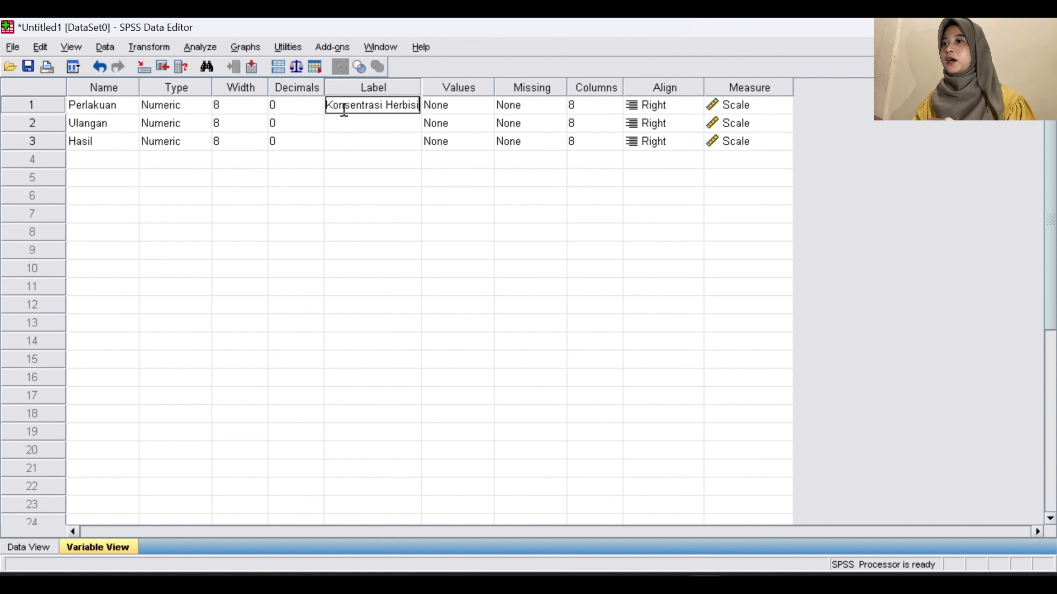
{"action": "type", "text": "da"}
{"action": "left_click", "coordinate": [355, 143]}
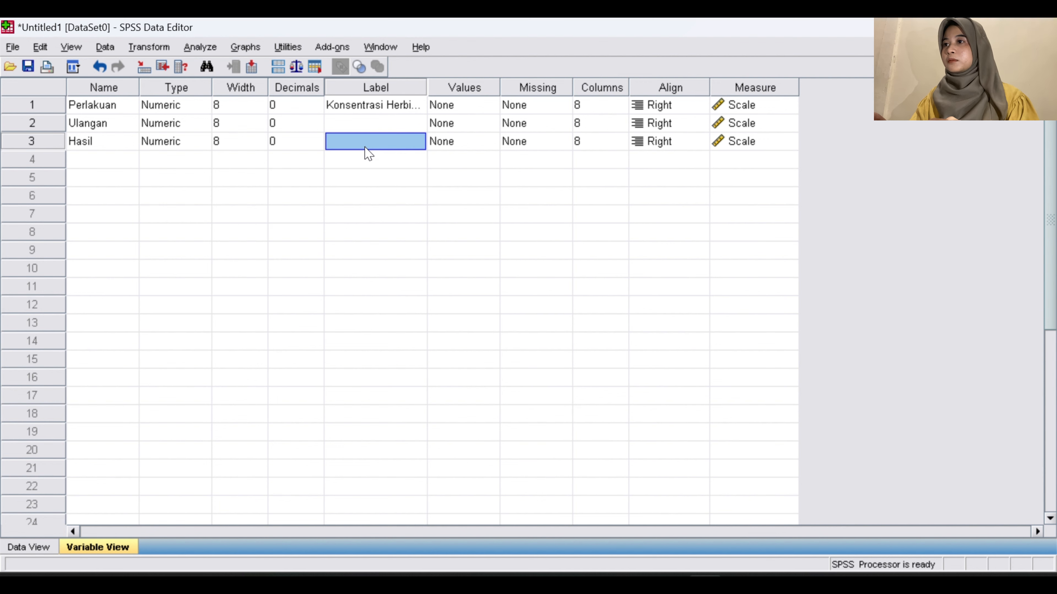
{"action": "type", "text": "Persentase P"}
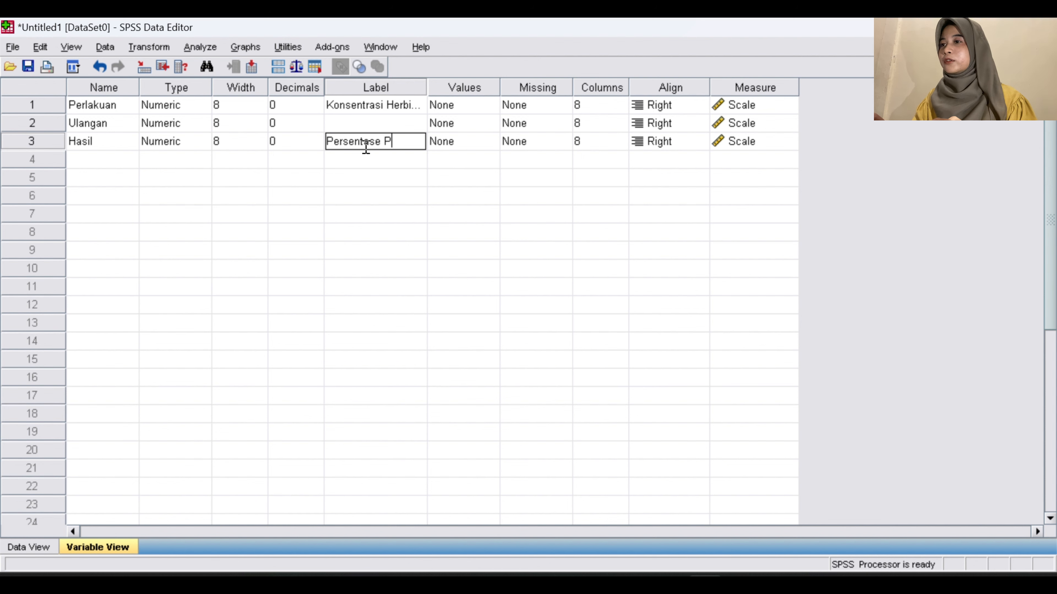
{"action": "type", "text": "erkecambahan"}
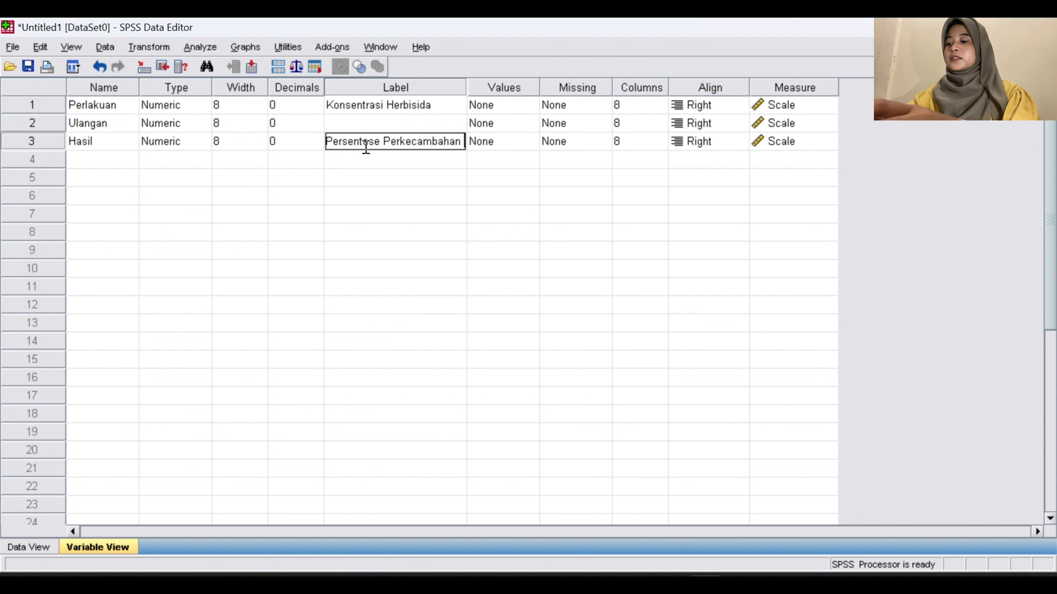
{"action": "type", "text": " Benih Kedelai"}
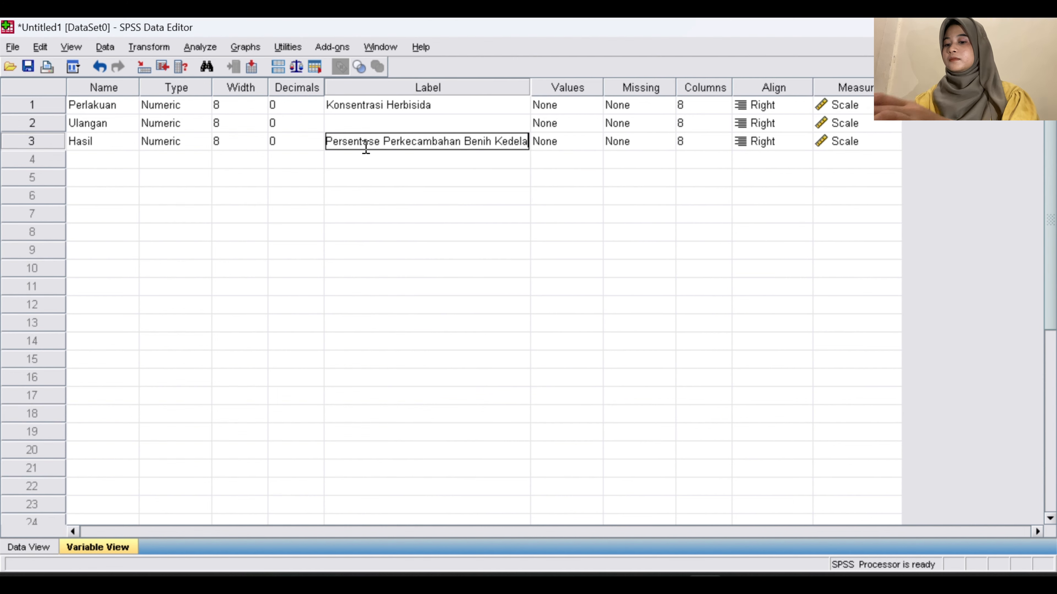
Step: Check the treatment concentrations in the Google Sheets table, and give Perlakuan the value label "0 ppm" for value 0 in SPSS
{"action": "left_click", "coordinate": [564, 104]}
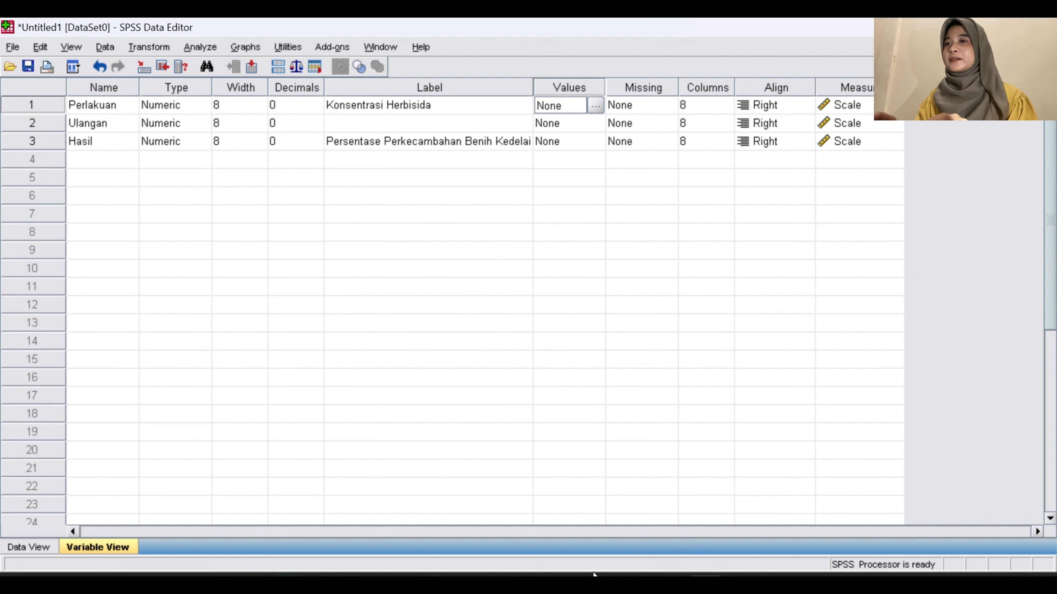
{"action": "mouse_move", "coordinate": [705, 584]}
{"action": "mouse_move", "coordinate": [669, 583]}
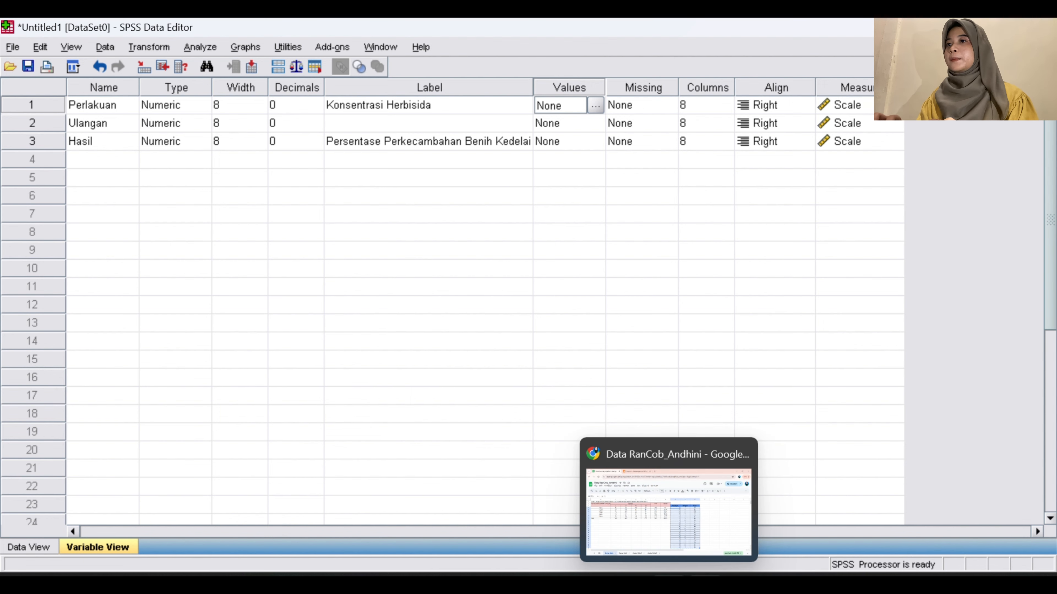
{"action": "left_click", "coordinate": [633, 532]}
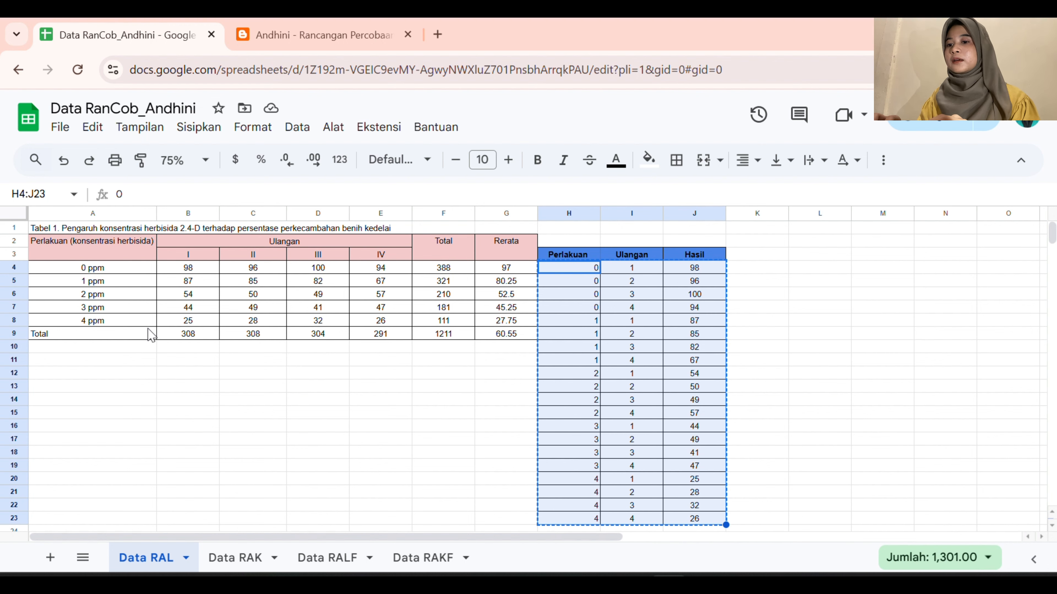
{"action": "left_click", "coordinate": [704, 584]}
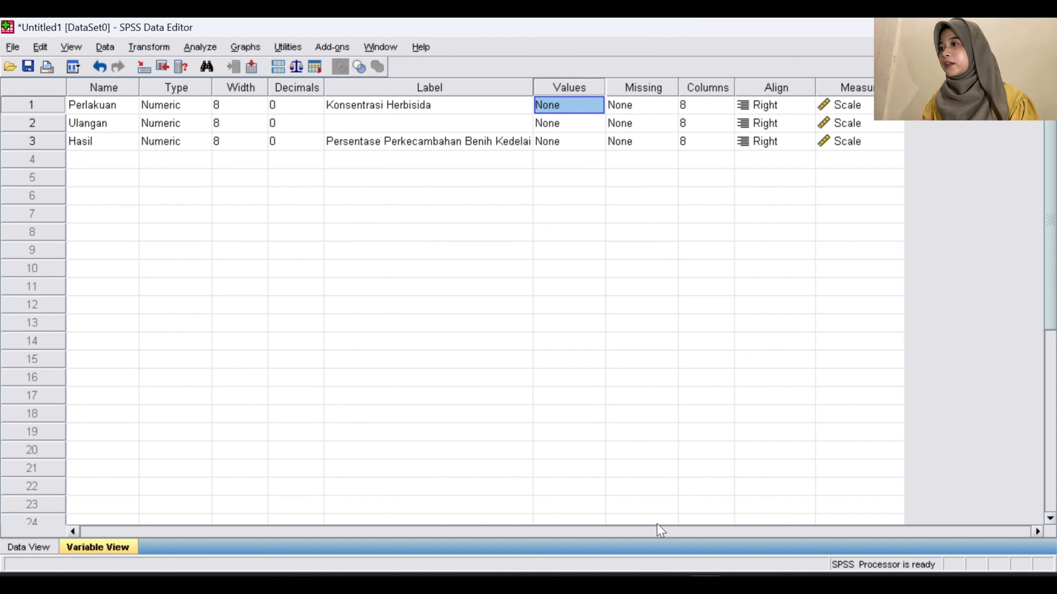
{"action": "left_click", "coordinate": [558, 113]}
{"action": "left_click", "coordinate": [594, 107]}
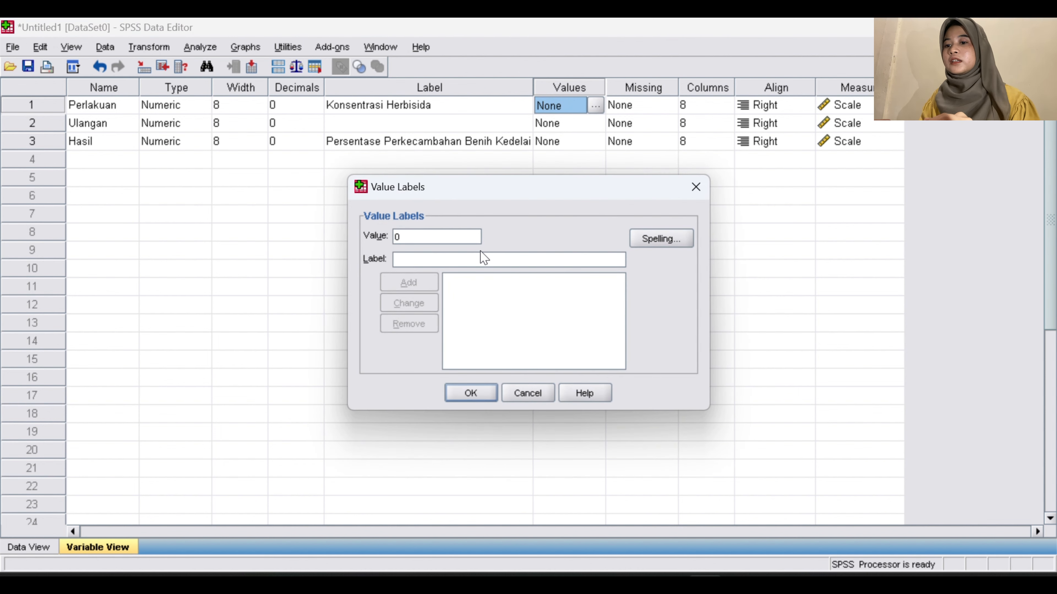
{"action": "left_click", "coordinate": [483, 261]}
{"action": "type", "text": "0 ppm"}
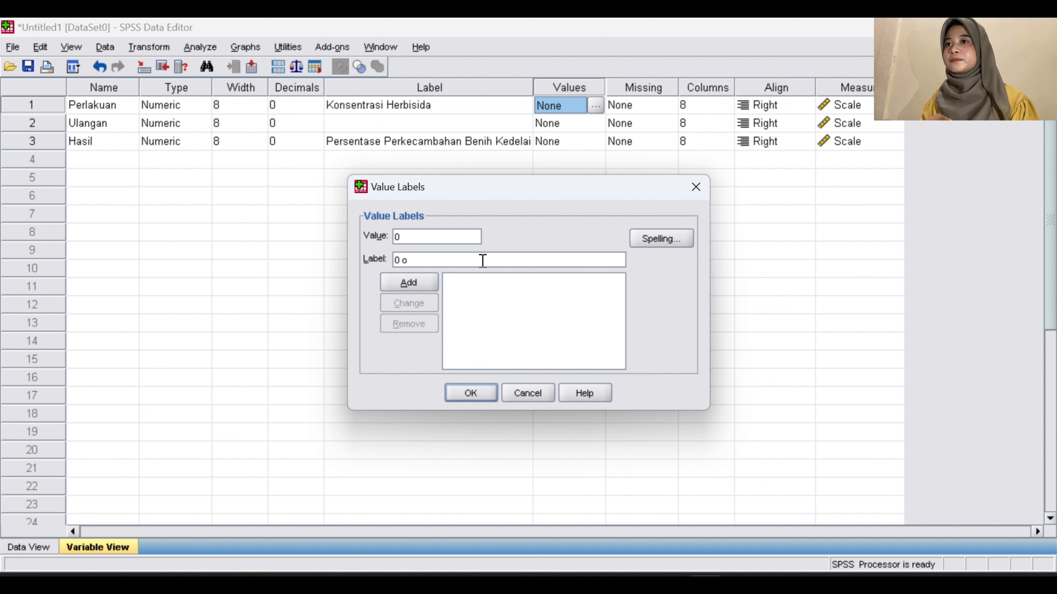
{"action": "left_click", "coordinate": [416, 284]}
Step: Add the value label "1 ppm" for value 1 of Perlakuan, reusing the 0 ppm entry
{"action": "left_click", "coordinate": [469, 283]}
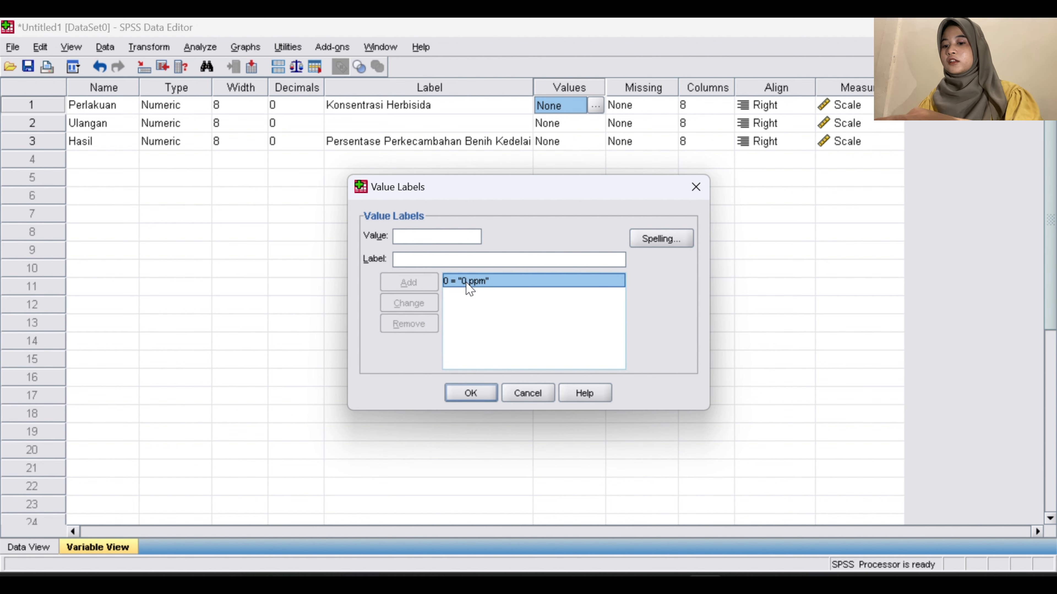
{"action": "left_click", "coordinate": [401, 236]}
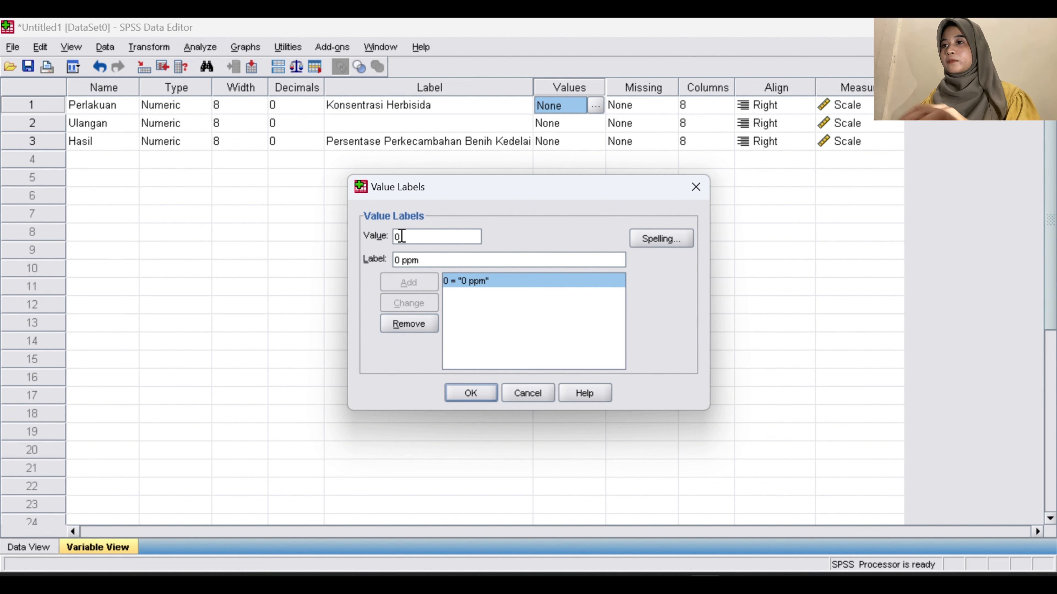
{"action": "type", "text": "1"}
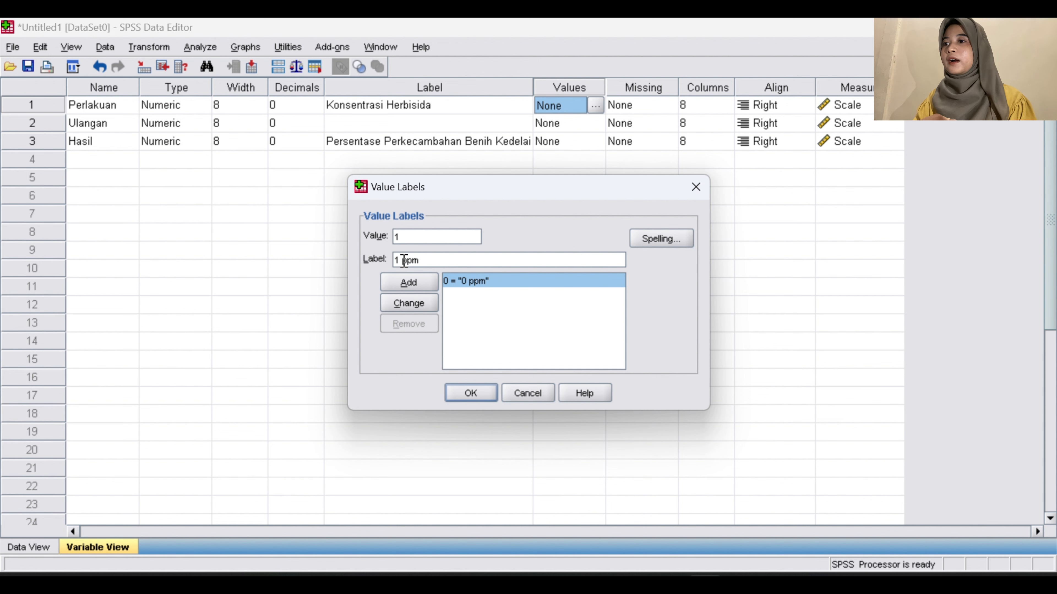
{"action": "left_click", "coordinate": [408, 282]}
Step: Add the value label "2 ppm" for value 2 of Perlakuan, reusing the 1 ppm entry
{"action": "left_click", "coordinate": [455, 295]}
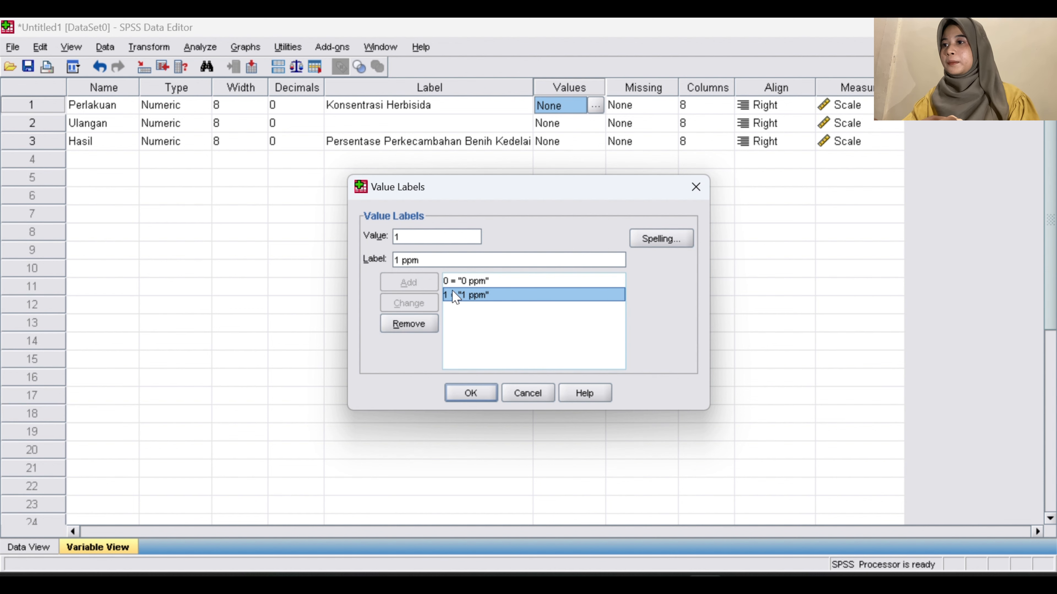
{"action": "left_click", "coordinate": [415, 239]}
{"action": "key", "text": "BackSpace"}
{"action": "type", "text": "2"}
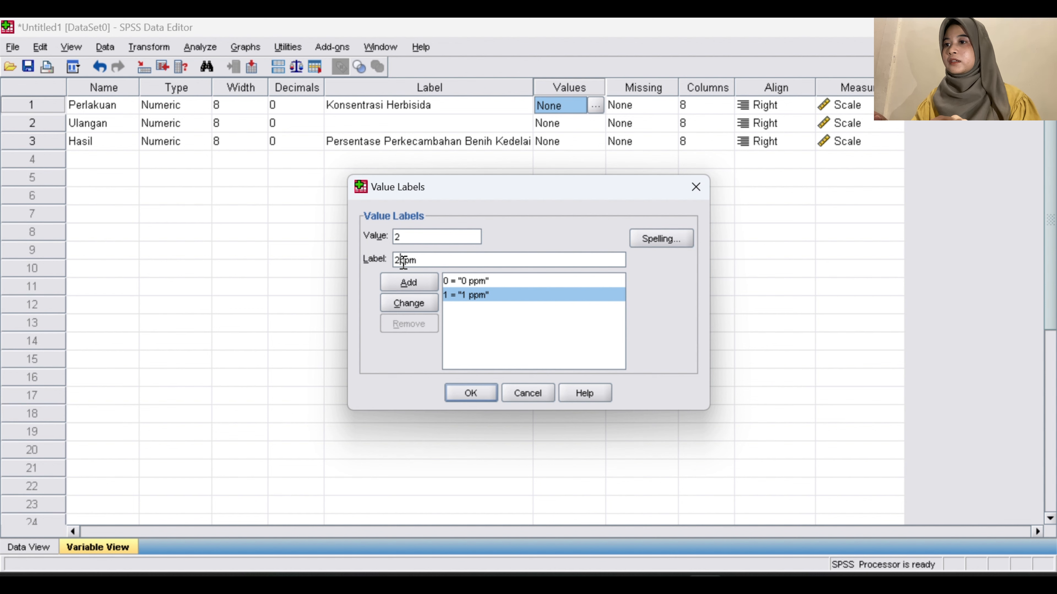
{"action": "left_click", "coordinate": [409, 284]}
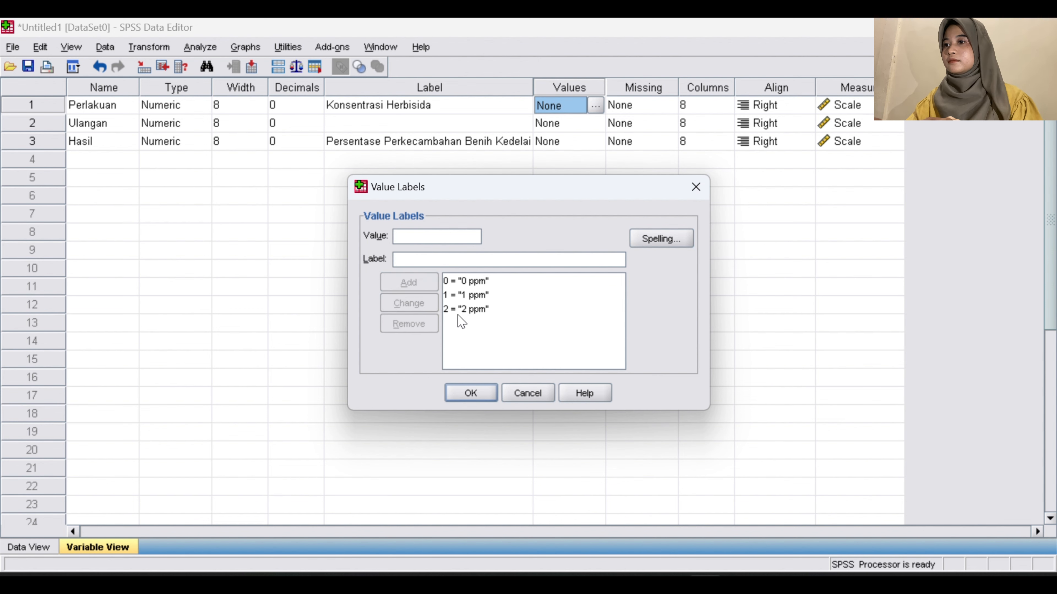
Step: Add the value label "3 ppm" for value 3 of Perlakuan, reusing the 2 ppm entry
{"action": "left_click", "coordinate": [413, 240]}
{"action": "key", "text": "BackSpace"}
{"action": "type", "text": "3"}
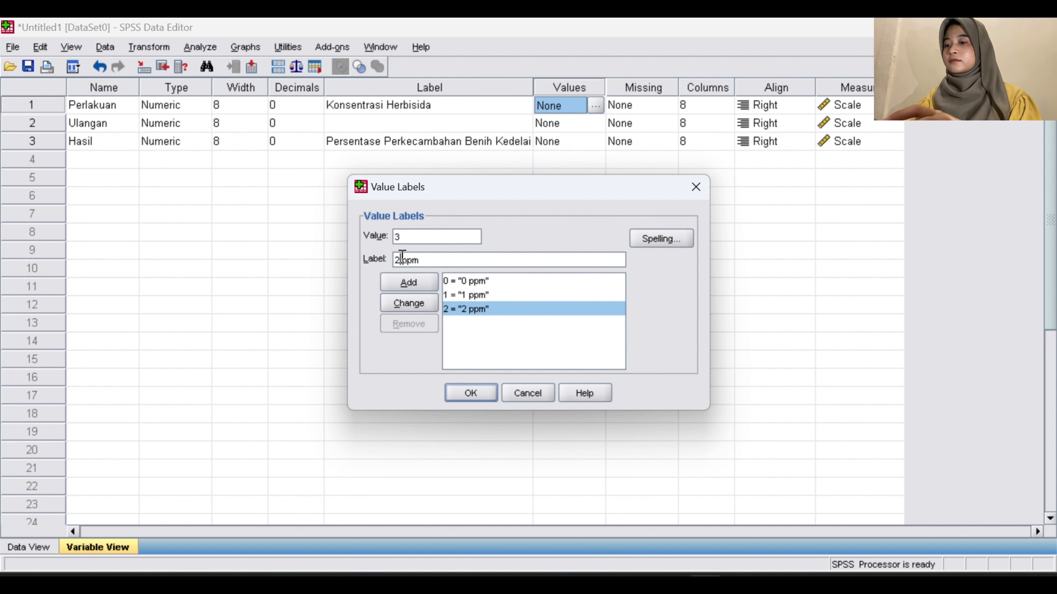
{"action": "left_click", "coordinate": [401, 256]}
{"action": "key", "text": "BackSpace"}
{"action": "type", "text": "3"}
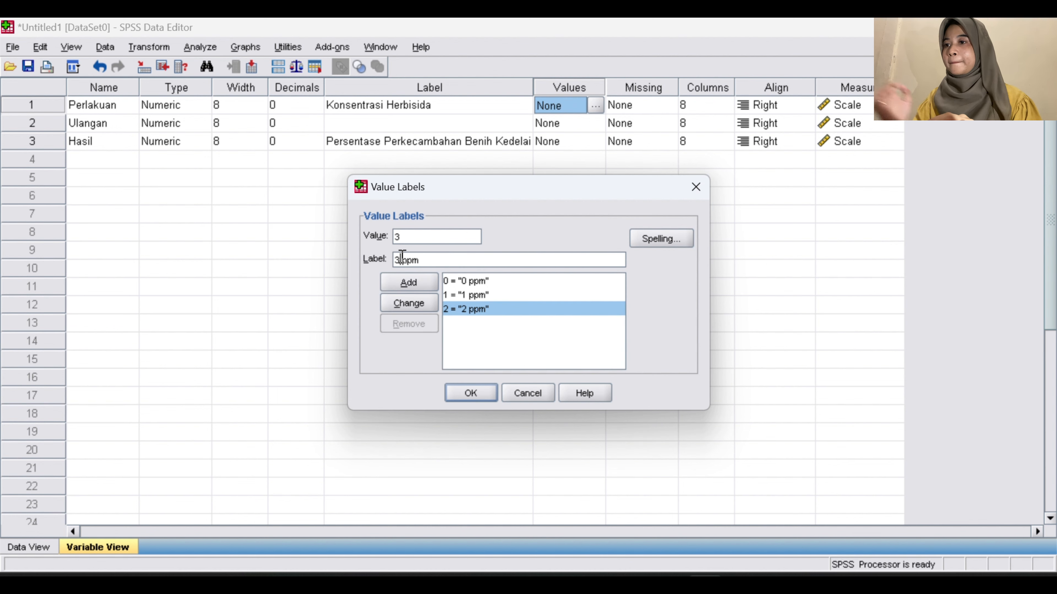
{"action": "left_click", "coordinate": [401, 284]}
Step: Add the value label "4 ppm" for value 4 of Perlakuan, reusing the 3 ppm entry, and confirm the value labels
{"action": "left_click", "coordinate": [466, 323]}
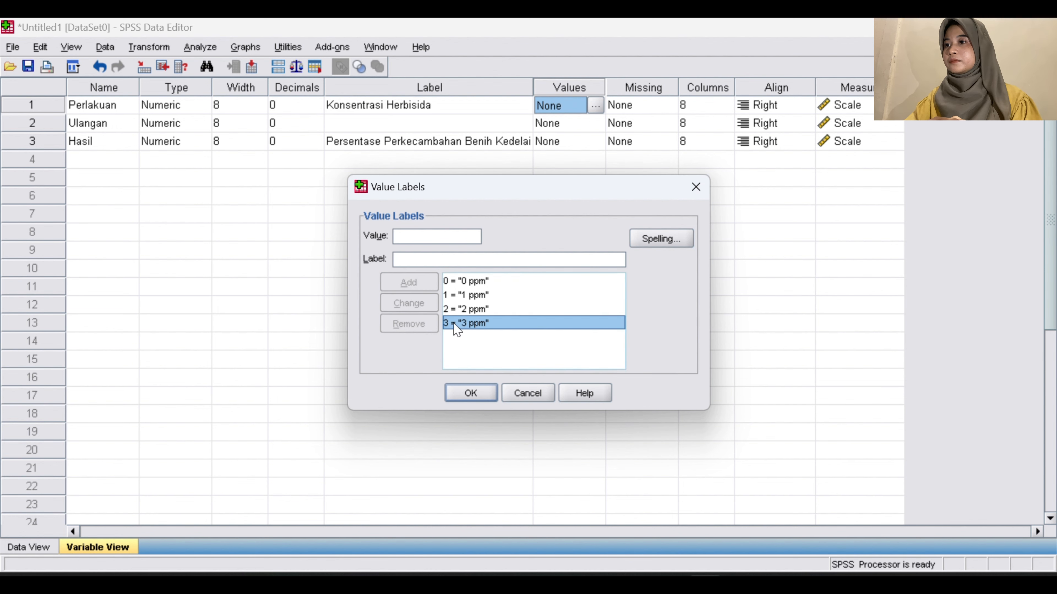
{"action": "left_click", "coordinate": [410, 239]}
{"action": "key", "text": "BackSpace"}
{"action": "type", "text": "4"}
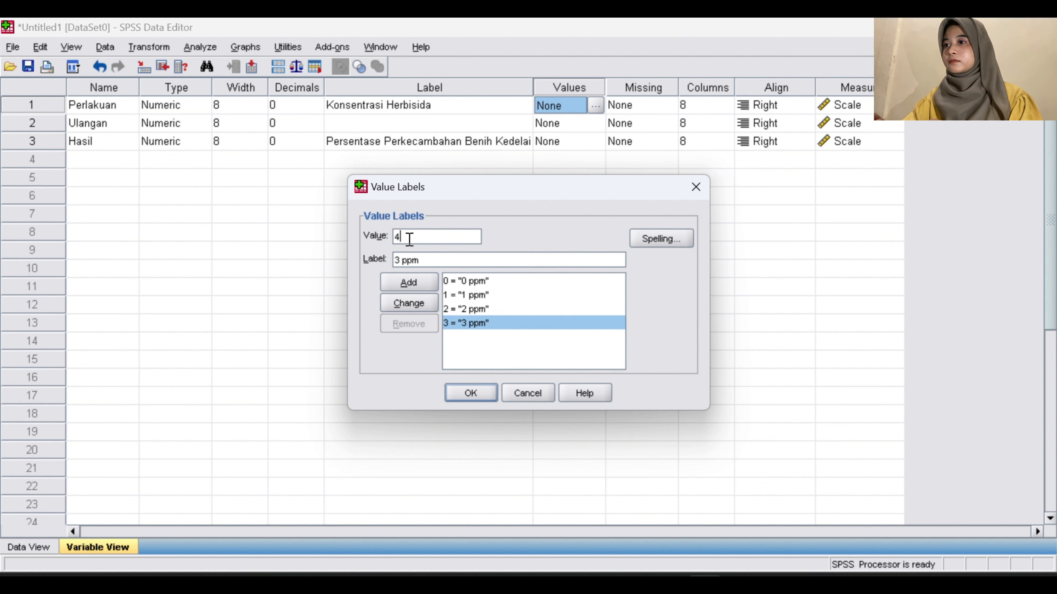
{"action": "left_click", "coordinate": [402, 266]}
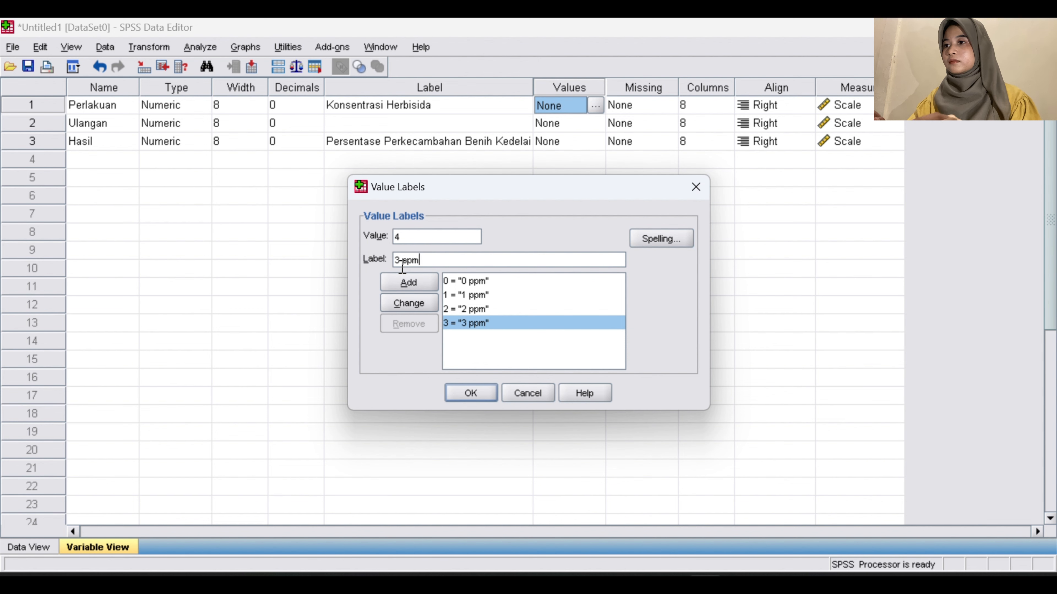
{"action": "type", "text": "4"}
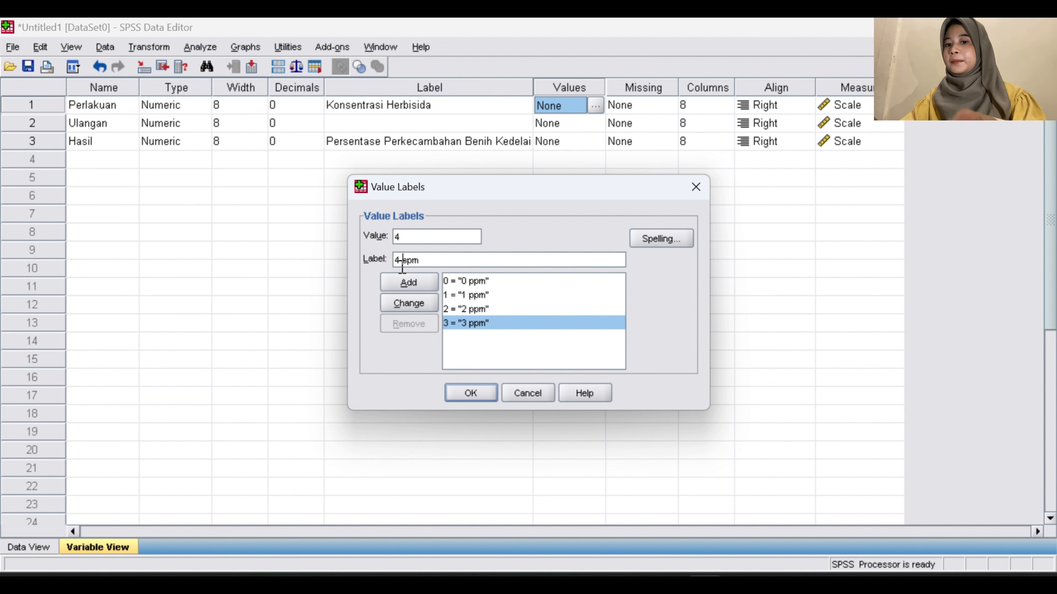
{"action": "left_click", "coordinate": [408, 282]}
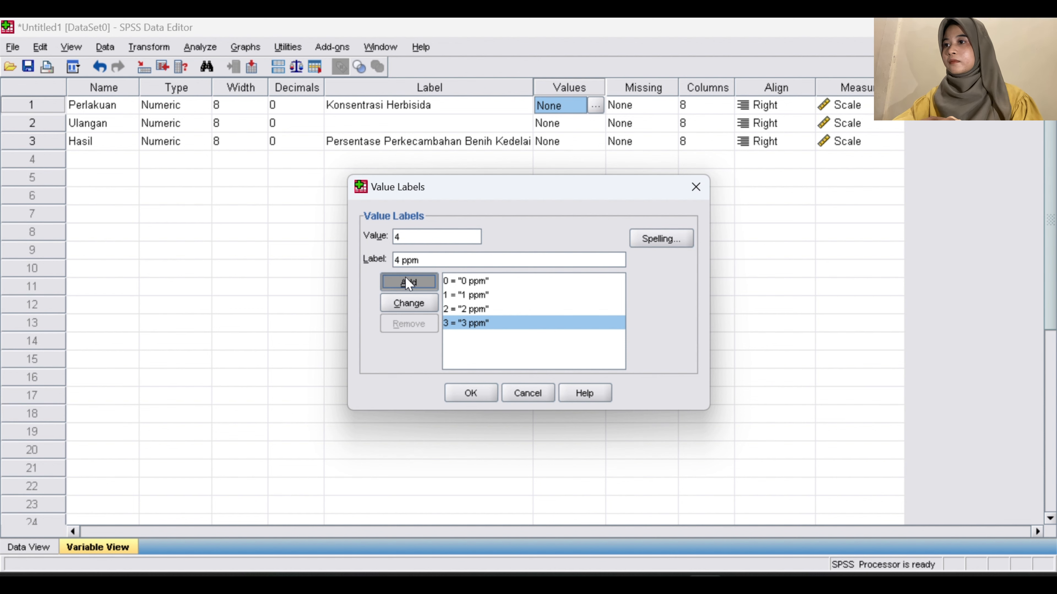
{"action": "left_click", "coordinate": [469, 393]}
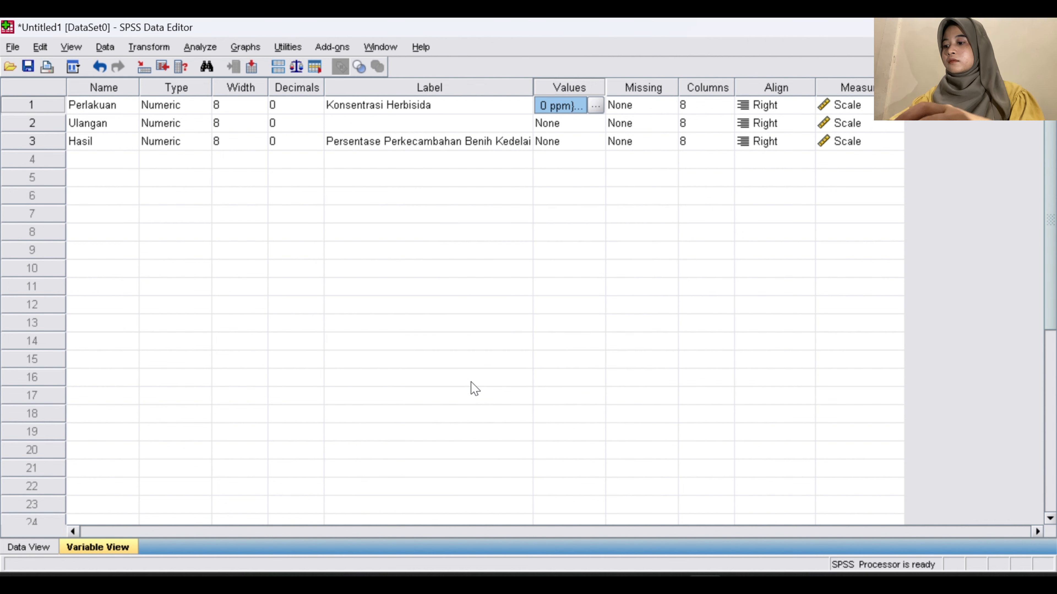
{"action": "left_click", "coordinate": [559, 124]}
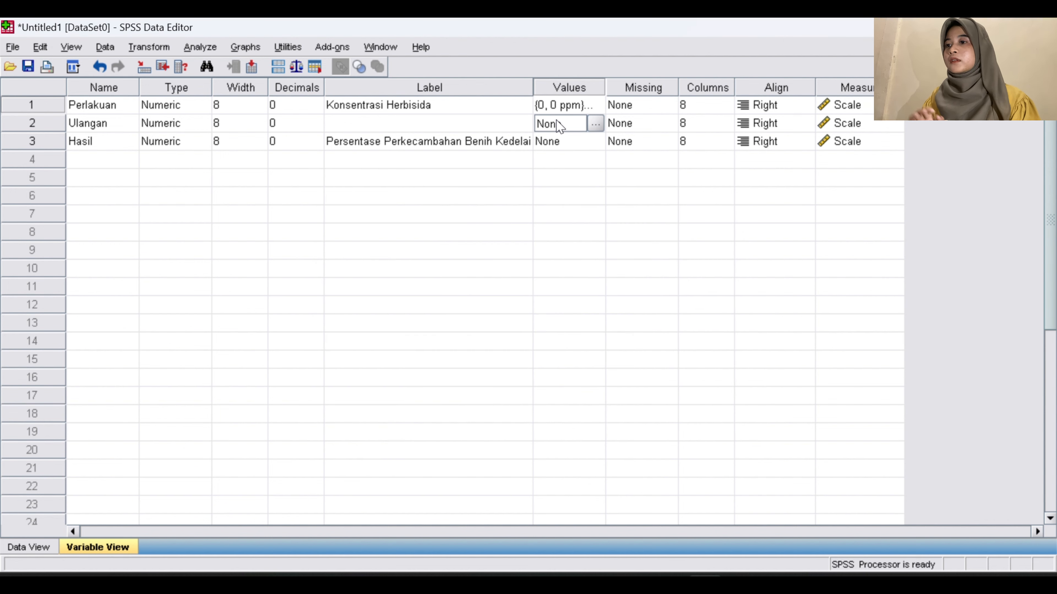
{"action": "left_click", "coordinate": [595, 123]}
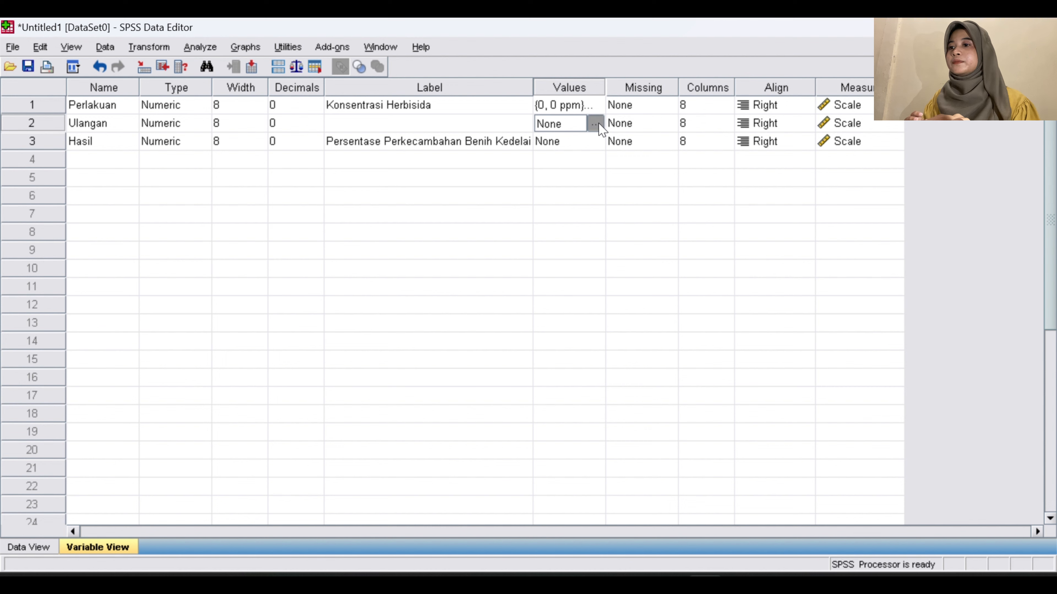
{"action": "left_click", "coordinate": [431, 242]}
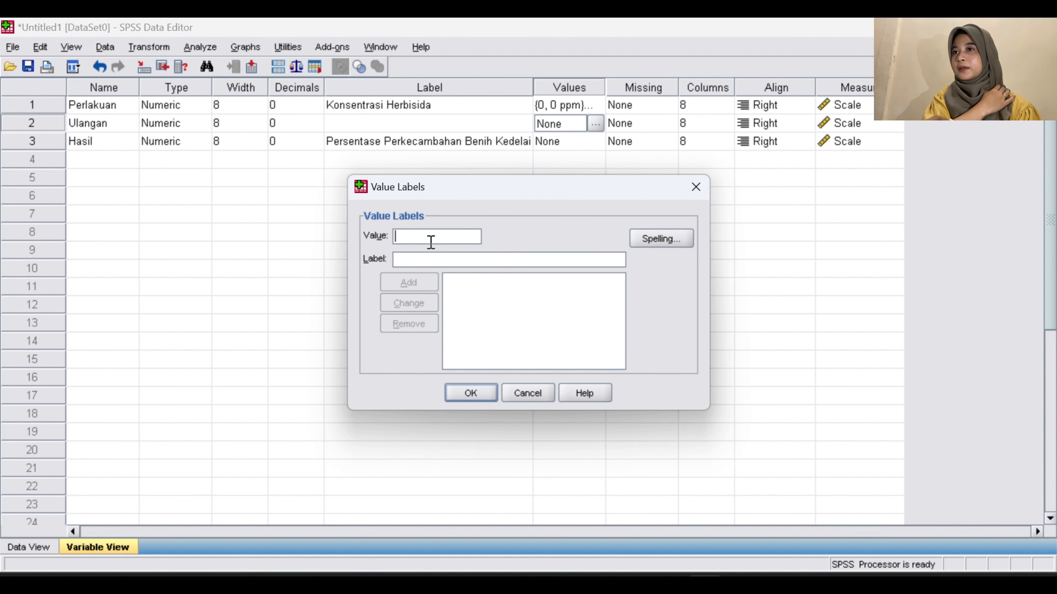
{"action": "left_click", "coordinate": [702, 194]}
Step: Check the replications in the Google Sheets table, and give Ulangan the value label "ulangan 1" for value 1 in SPSS
{"action": "mouse_move", "coordinate": [669, 581]}
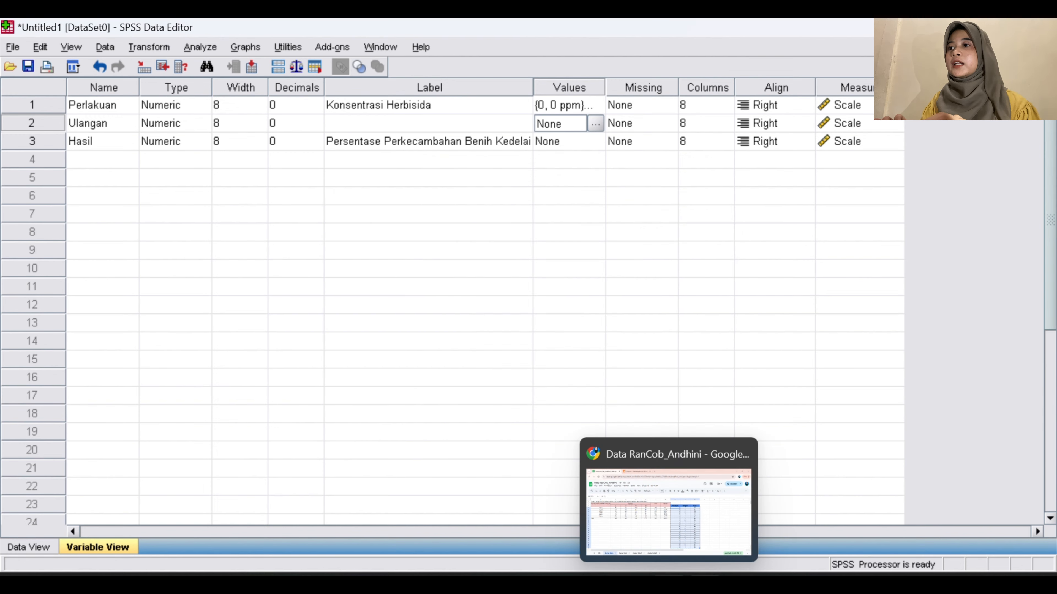
{"action": "left_click", "coordinate": [663, 537]}
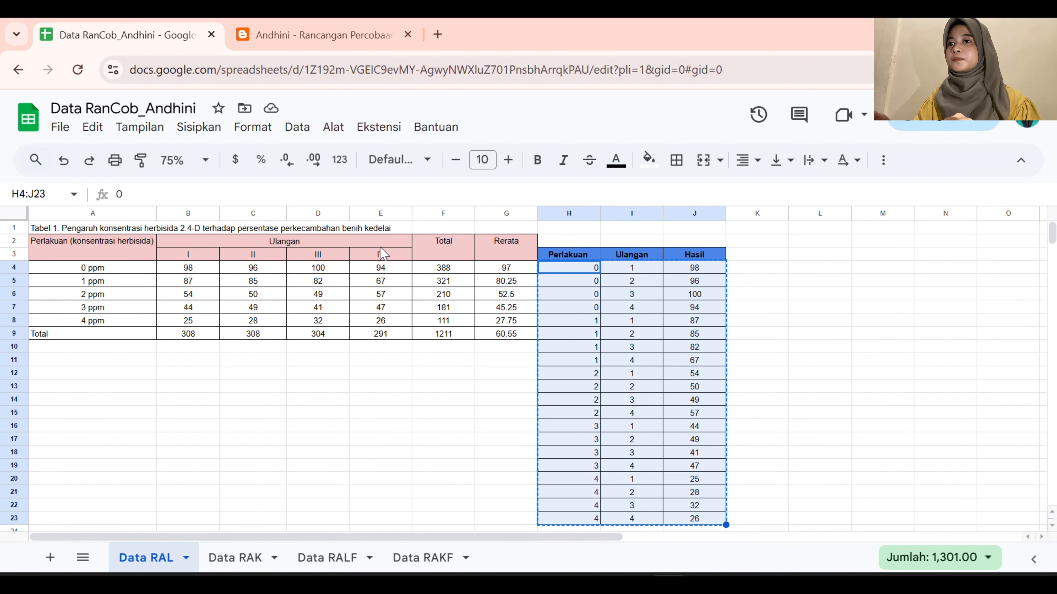
{"action": "mouse_move", "coordinate": [686, 579]}
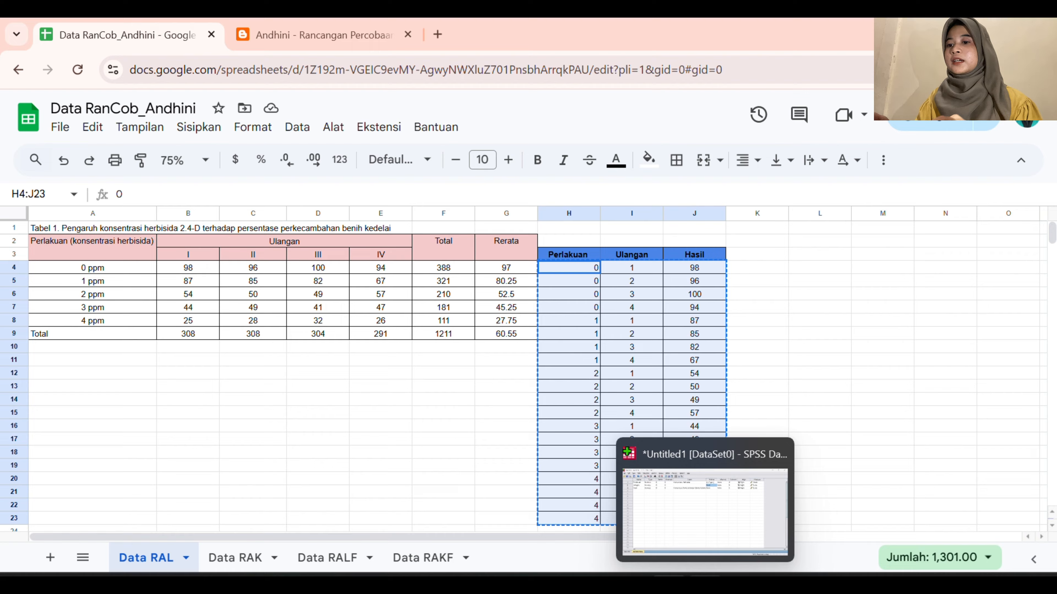
{"action": "left_click", "coordinate": [699, 549]}
{"action": "left_click", "coordinate": [578, 125]}
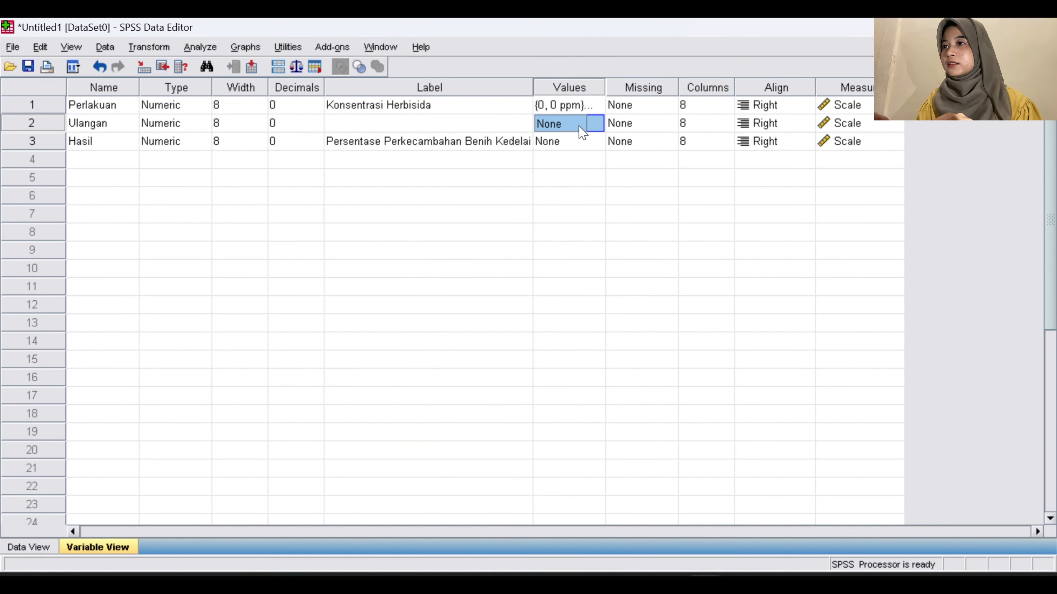
{"action": "left_click", "coordinate": [595, 124]}
{"action": "type", "text": "1"}
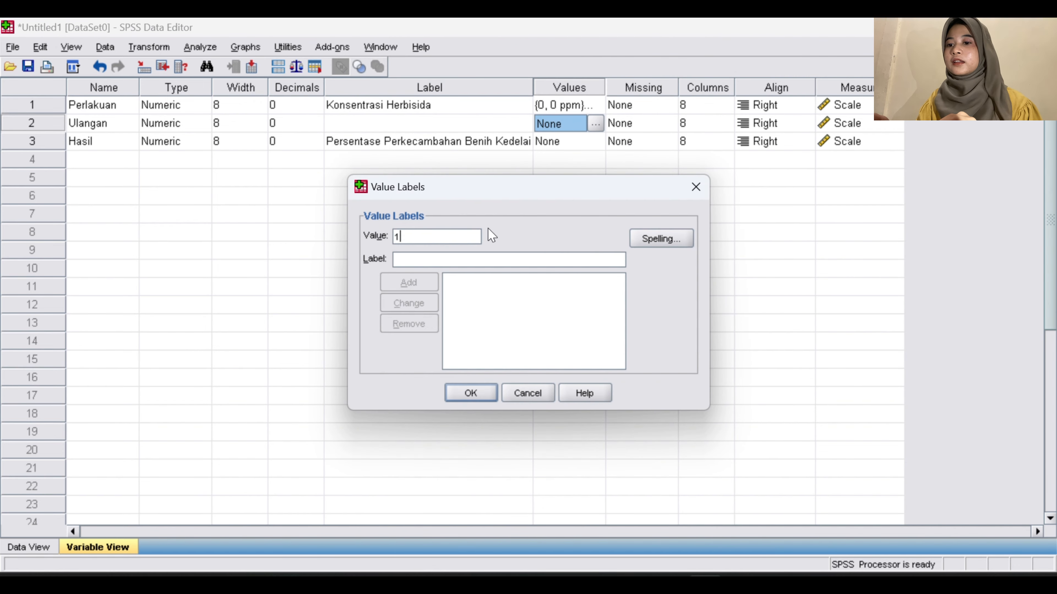
{"action": "left_click", "coordinate": [482, 260]}
{"action": "type", "text": "ulangan 1"}
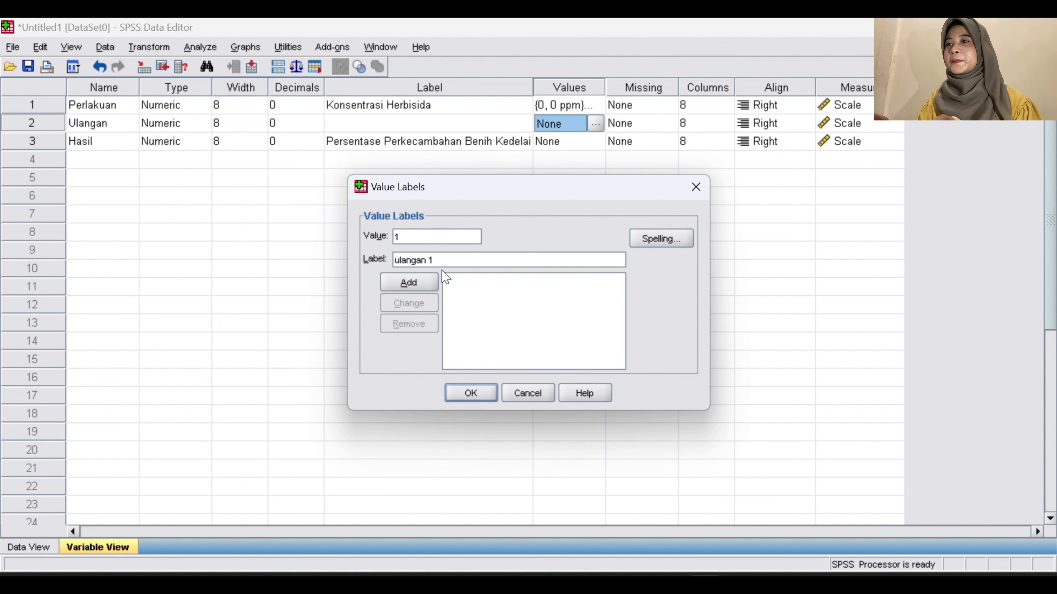
{"action": "left_click", "coordinate": [423, 277]}
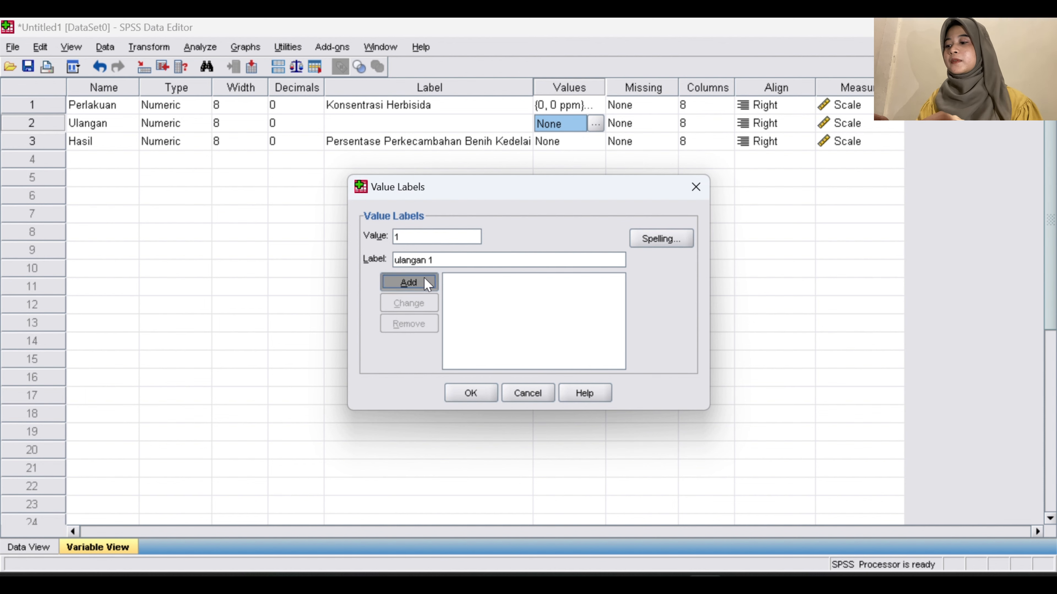
Step: Add the value label "ulangan 2" for value 2 of Ulangan, reusing the ulangan 1 entry
{"action": "left_click", "coordinate": [460, 282]}
{"action": "left_click", "coordinate": [420, 243]}
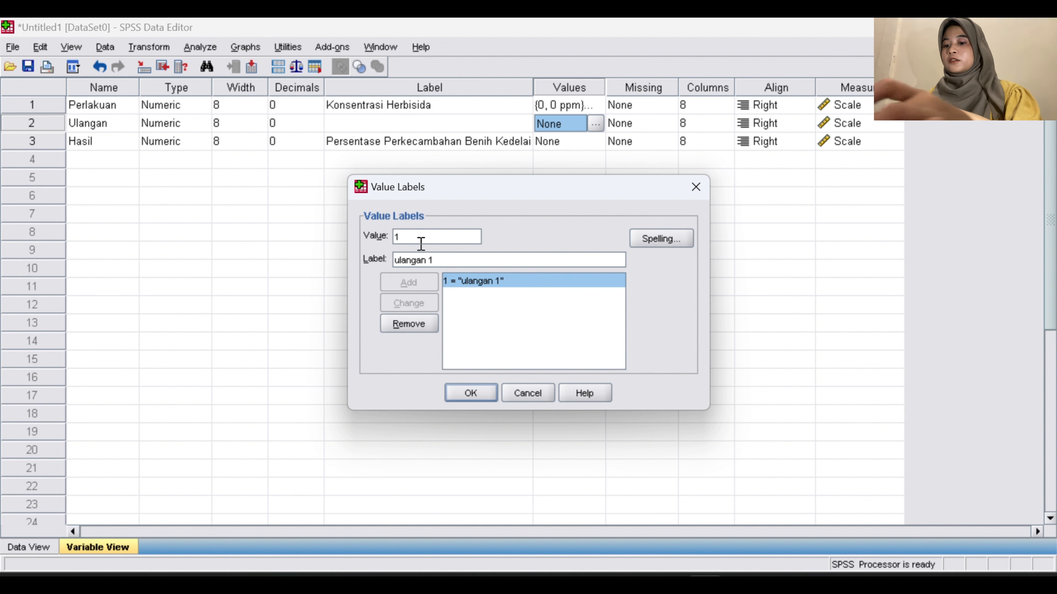
{"action": "key", "text": "BackSpace"}
{"action": "type", "text": "2"}
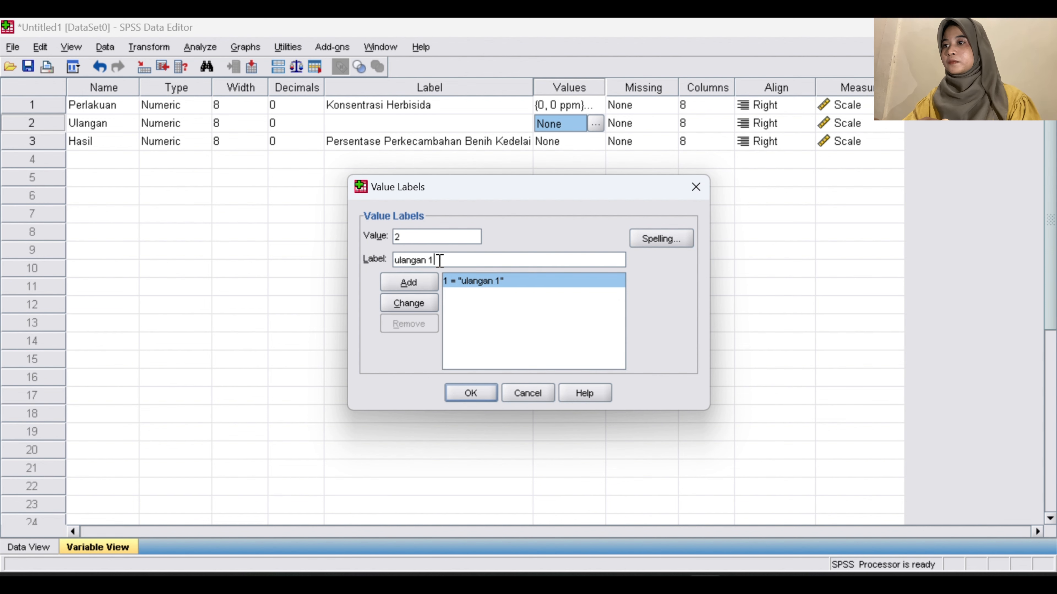
{"action": "left_click", "coordinate": [430, 283]}
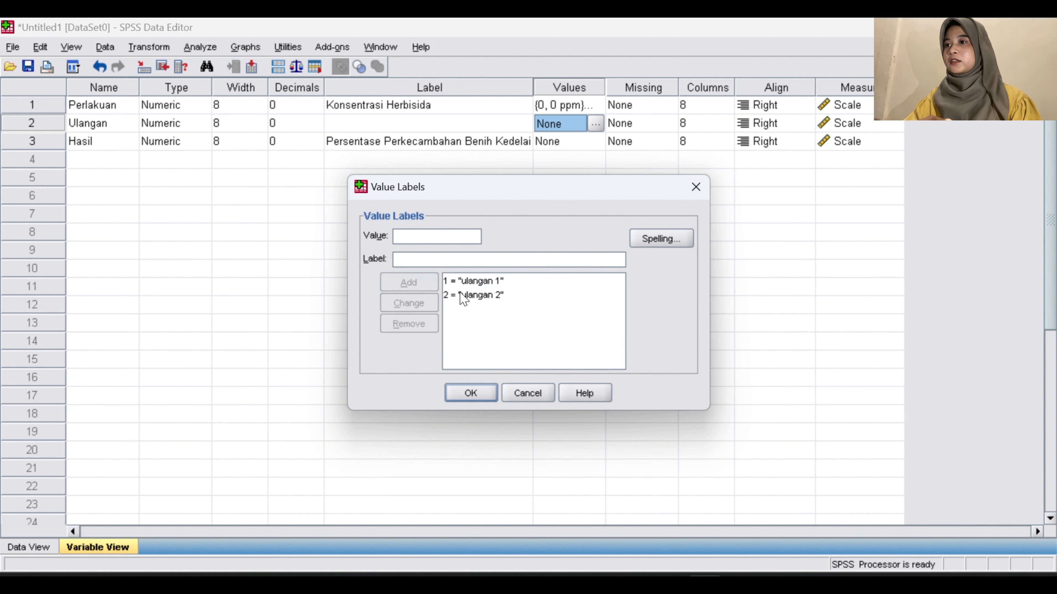
Step: Add the value label "ulangan 3" for value 3 of Ulangan, reusing the ulangan 2 entry
{"action": "left_click", "coordinate": [473, 295]}
{"action": "left_click", "coordinate": [412, 238]}
{"action": "key", "text": "BackSpace"}
{"action": "type", "text": "3"}
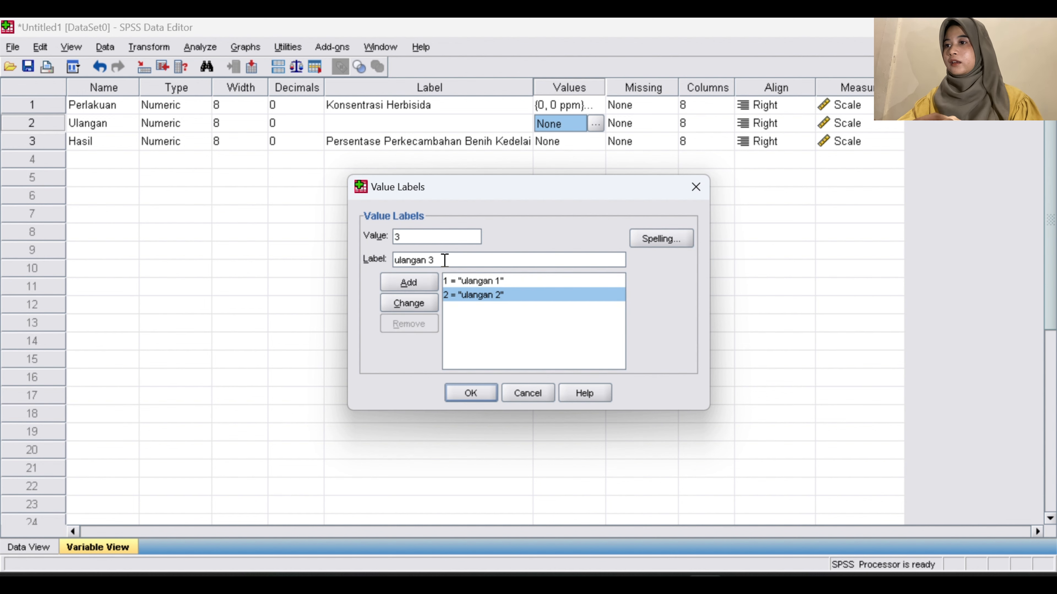
{"action": "left_click", "coordinate": [418, 286]}
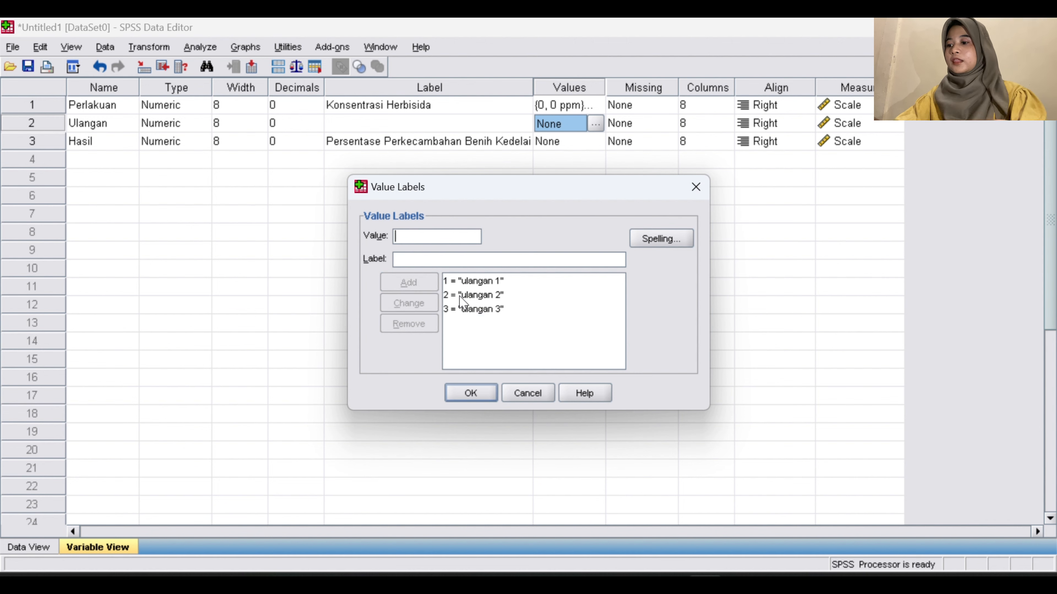
Step: Add the value label "ulangan 4" for value 4 of Ulangan, reusing the ulangan 3 entry, and confirm the value labels
{"action": "left_click", "coordinate": [473, 309]}
{"action": "left_click", "coordinate": [418, 238]}
{"action": "key", "text": "BackSpace"}
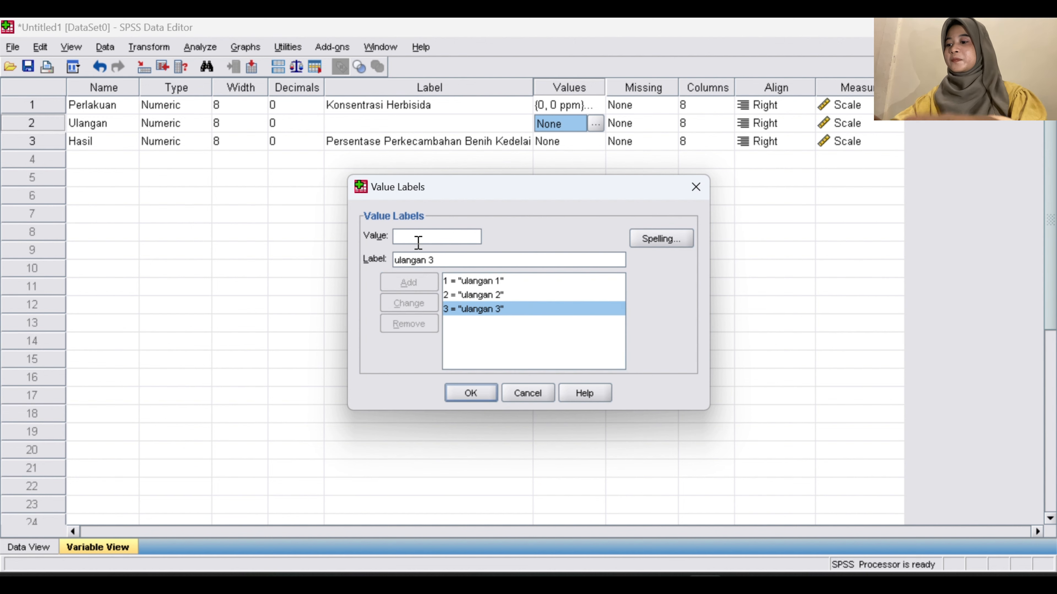
{"action": "type", "text": "4"}
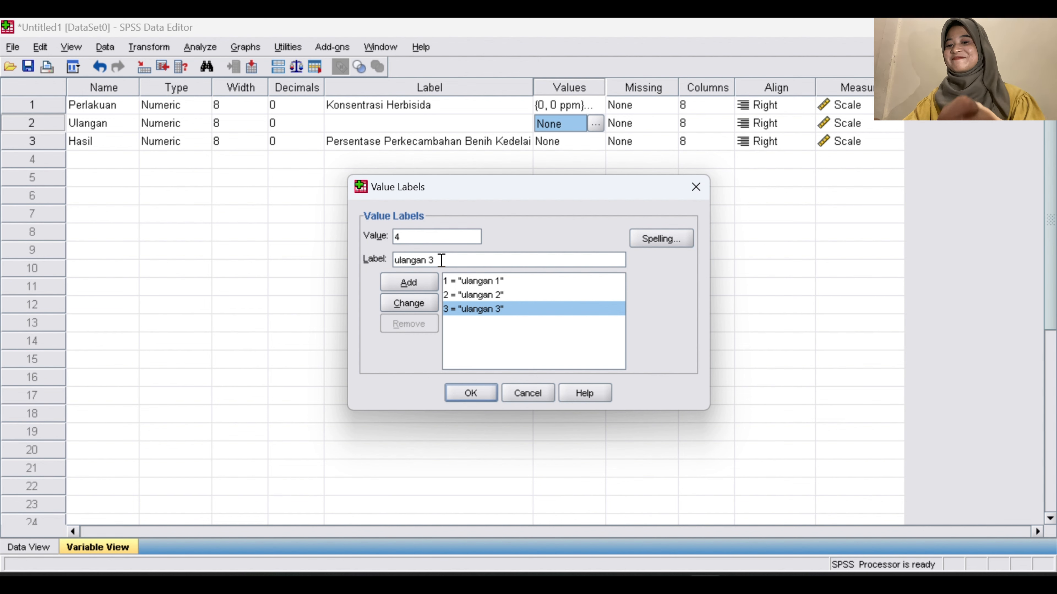
{"action": "left_click", "coordinate": [436, 261]}
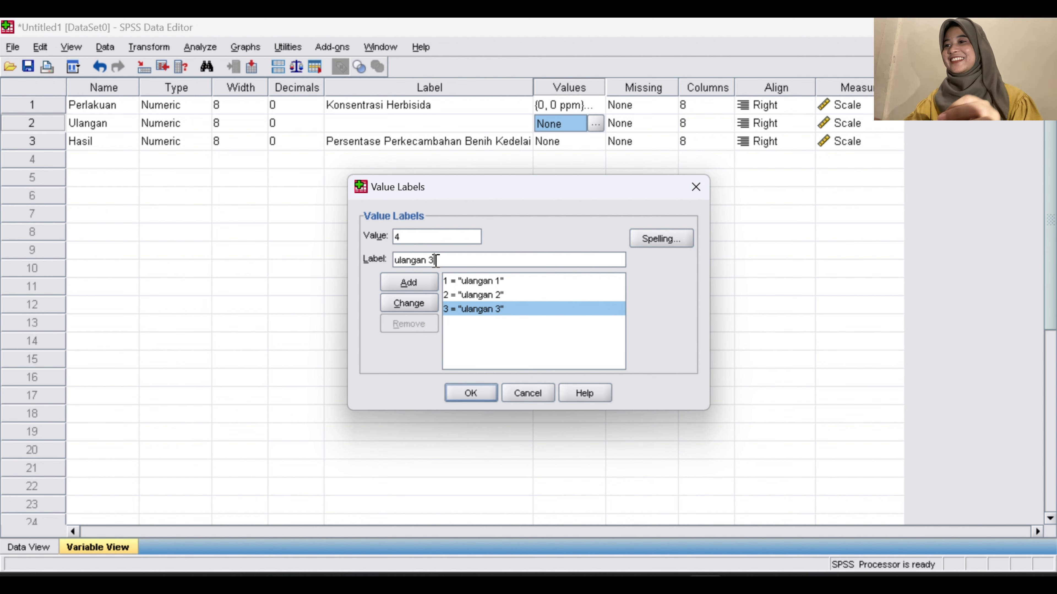
{"action": "key", "text": "BackSpace"}
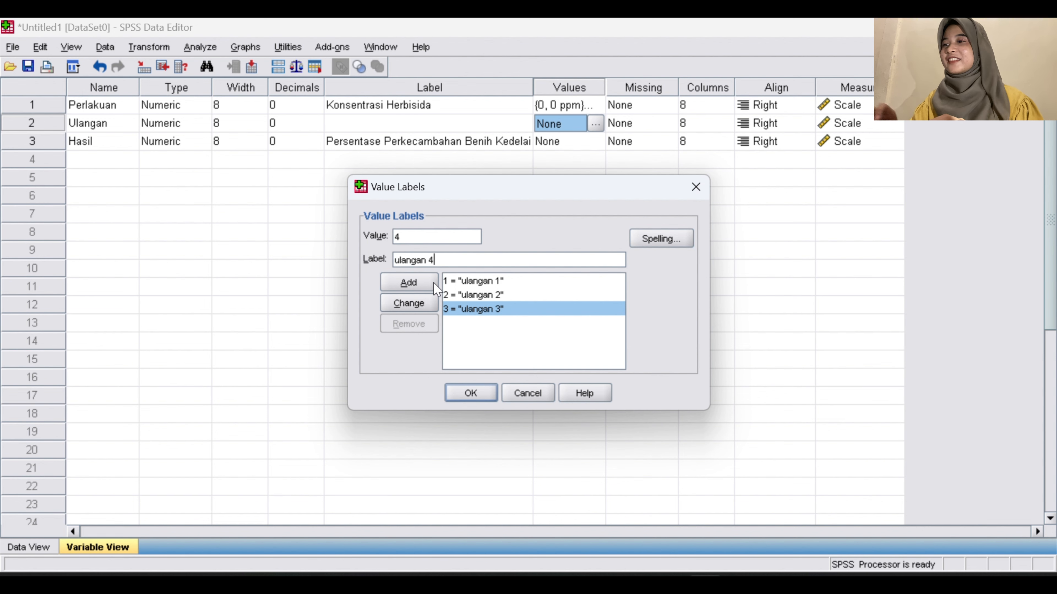
{"action": "type", "text": "4"}
{"action": "left_click", "coordinate": [427, 287]}
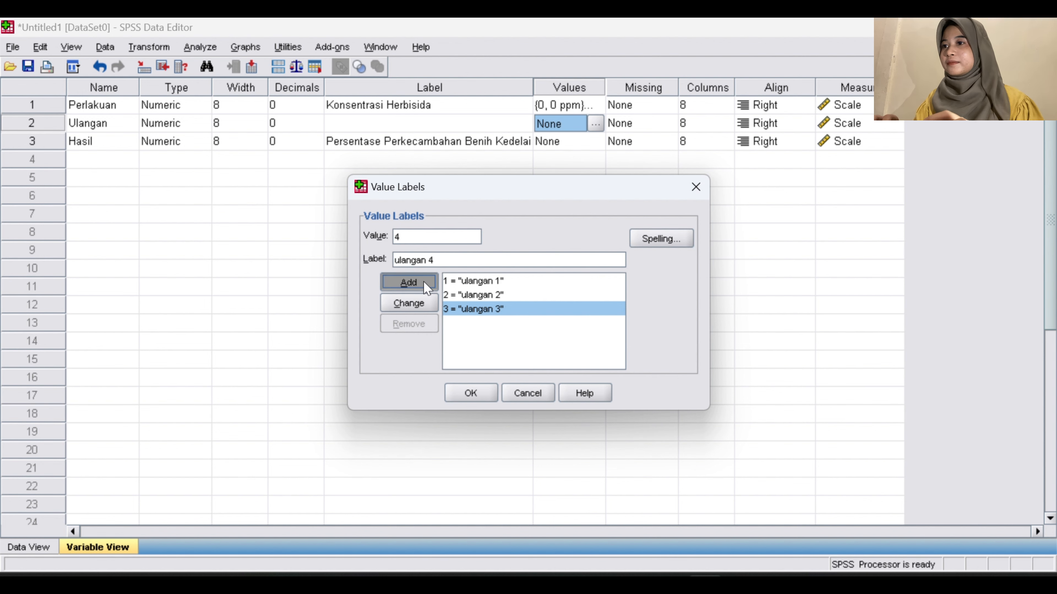
{"action": "left_click", "coordinate": [469, 394]}
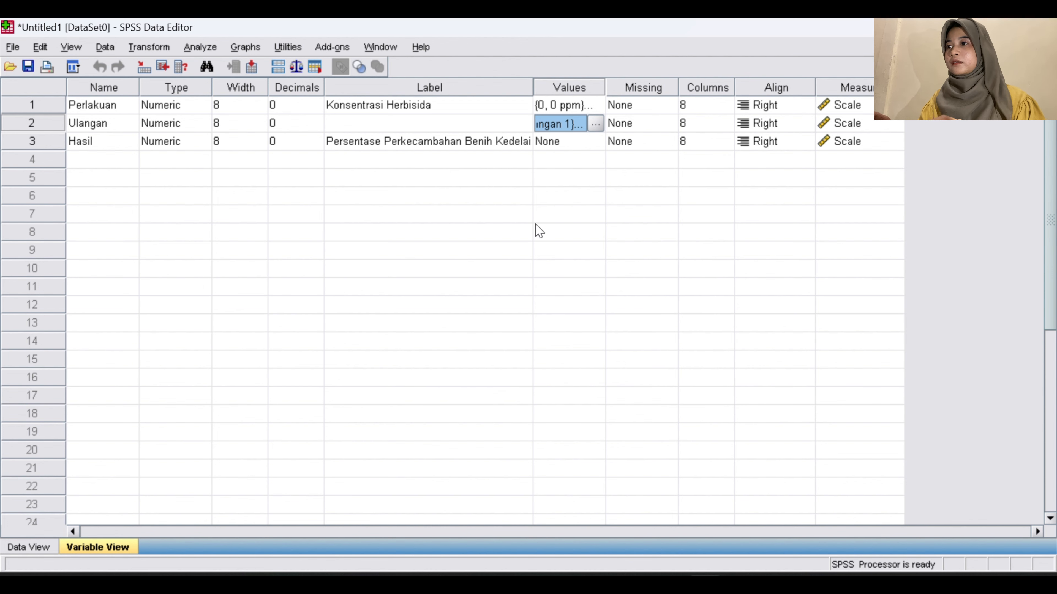
Step: Set up a General Linear Model Univariate analysis of the data with Persentase Perkecambahan Benih Kedelai as dependent variable and Konsentrasi Herbisida as fixed factor
{"action": "left_click", "coordinate": [29, 547]}
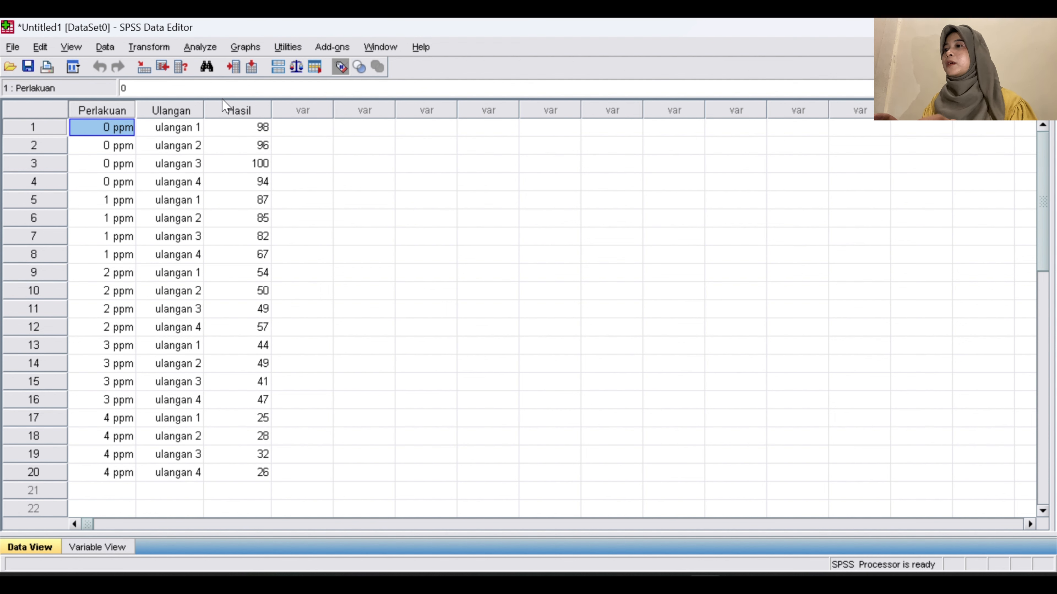
{"action": "left_click", "coordinate": [193, 49]}
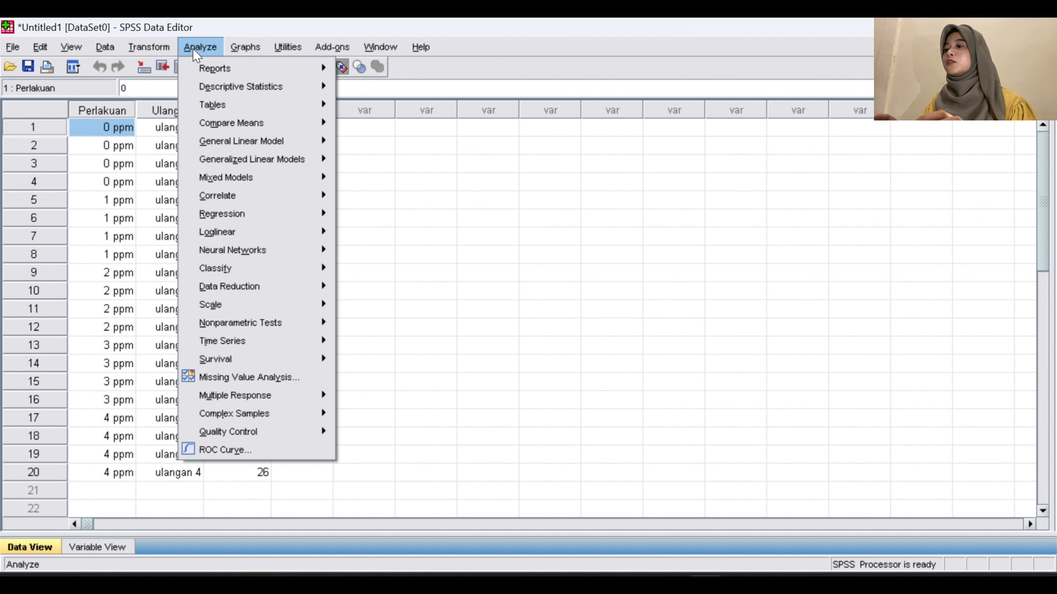
{"action": "mouse_move", "coordinate": [258, 141]}
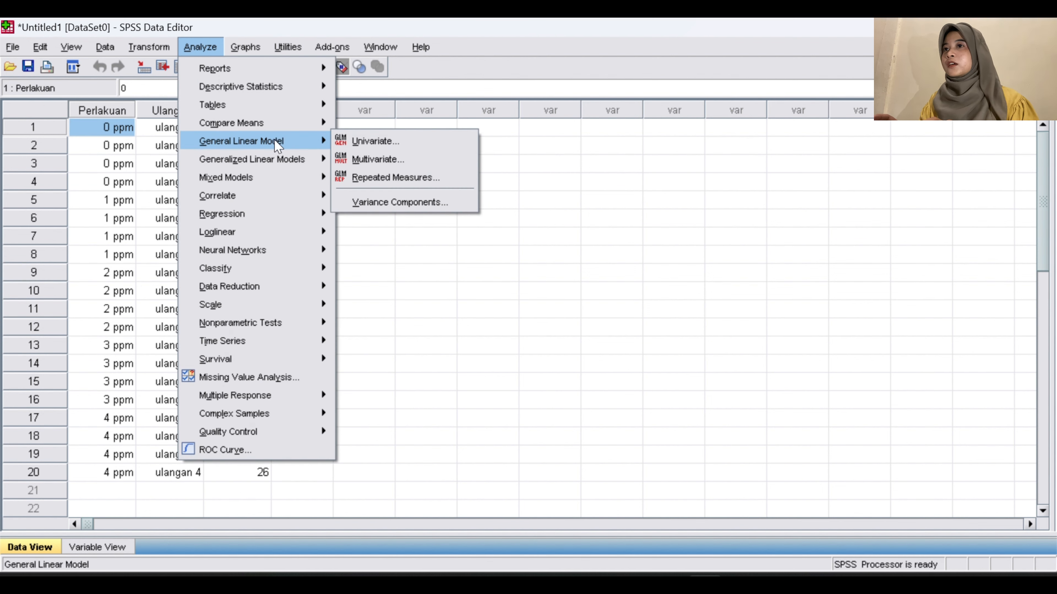
{"action": "left_click", "coordinate": [368, 144]}
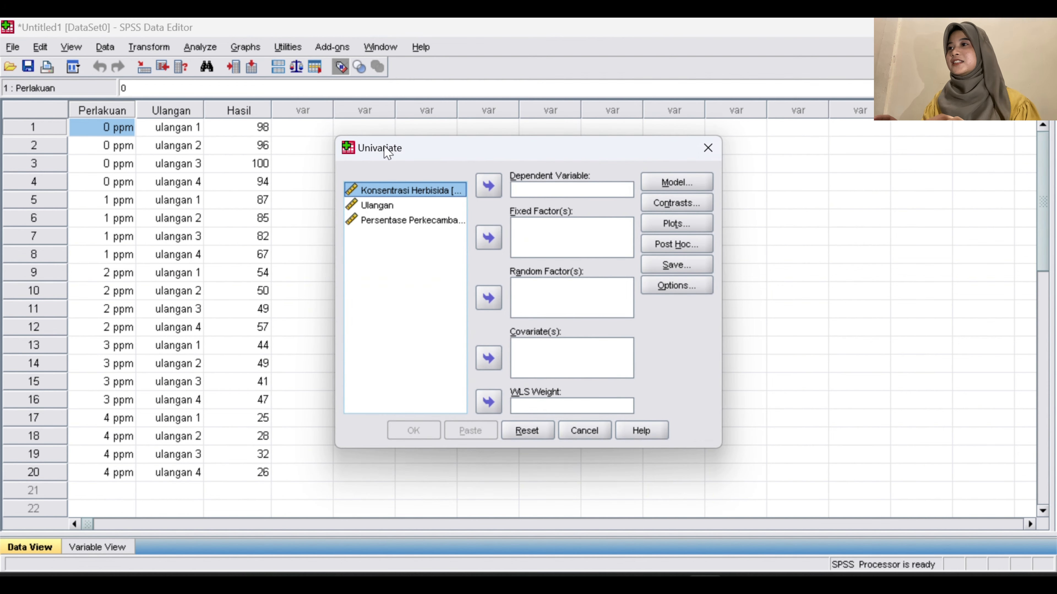
{"action": "left_click", "coordinate": [414, 221]}
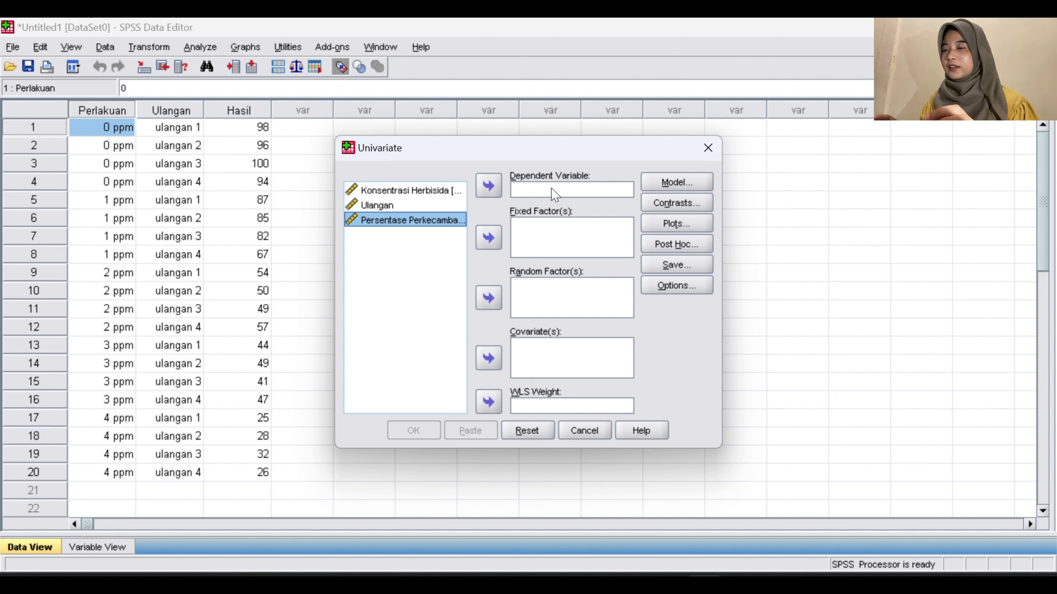
{"action": "left_click", "coordinate": [485, 190]}
{"action": "left_click", "coordinate": [435, 196]}
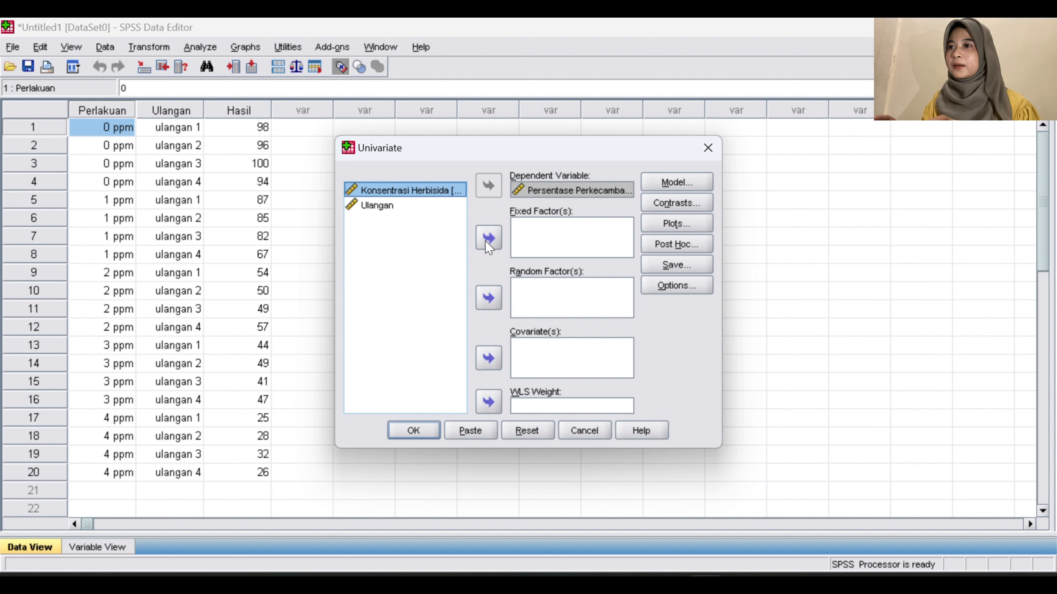
{"action": "left_click", "coordinate": [487, 241]}
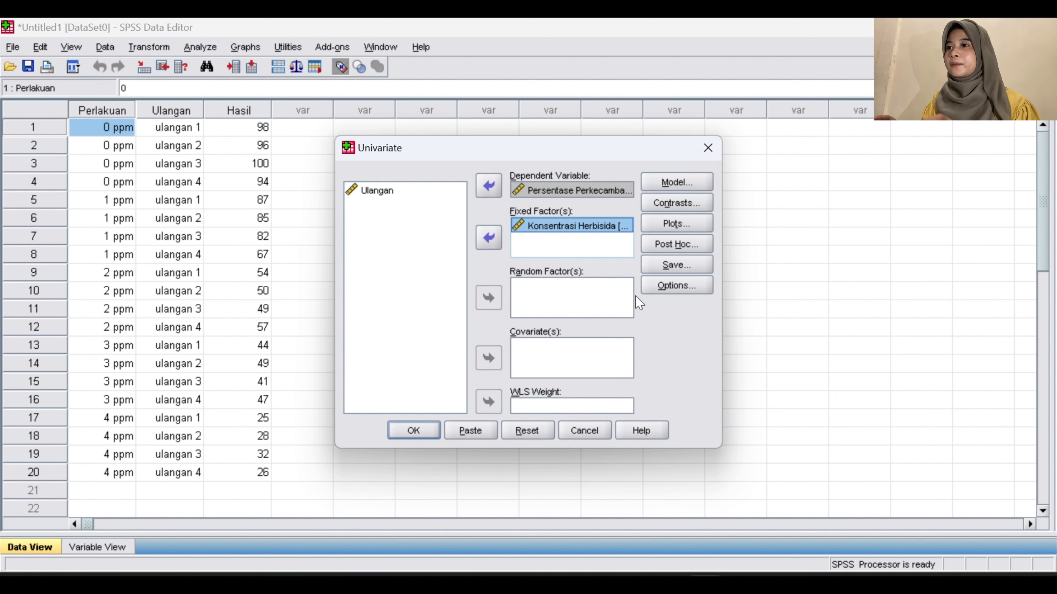
Step: Specify a custom model with Perlakuan as a main effects term, keeping Type III sum of squares
{"action": "left_click", "coordinate": [675, 182]}
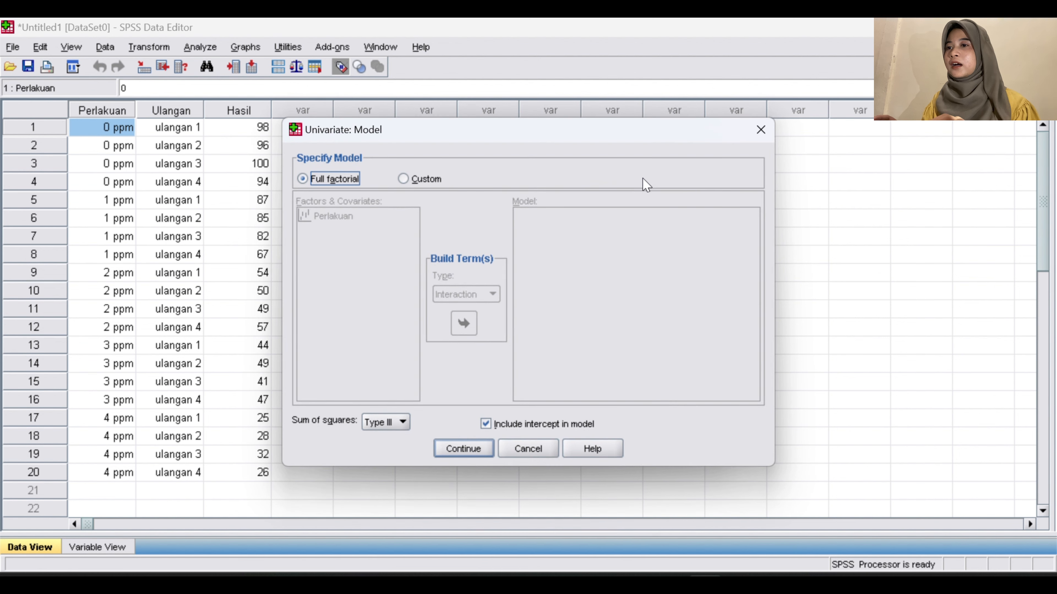
{"action": "left_click", "coordinate": [403, 178]}
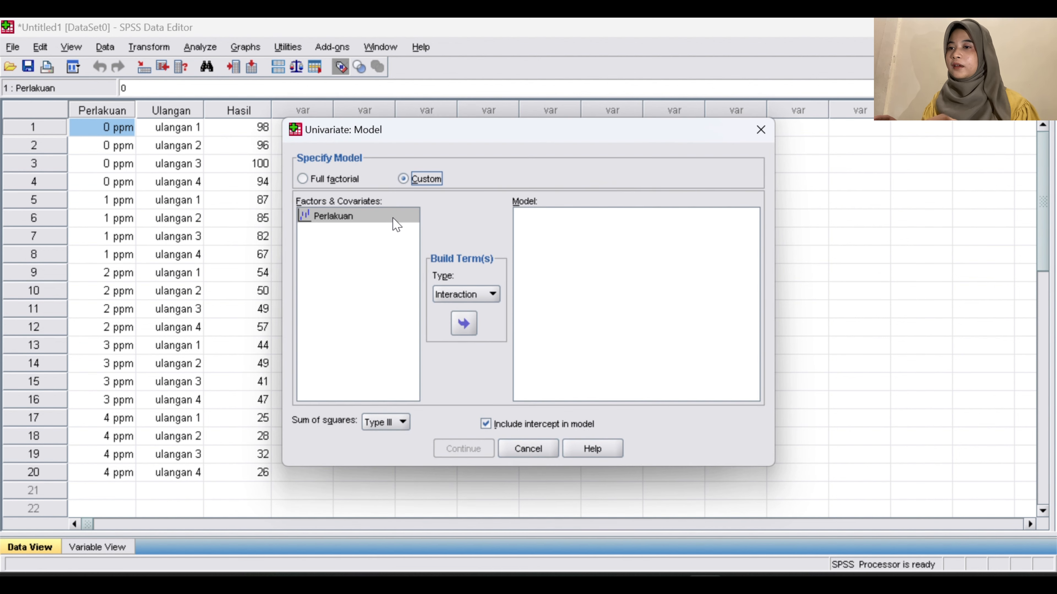
{"action": "left_click", "coordinate": [464, 295]}
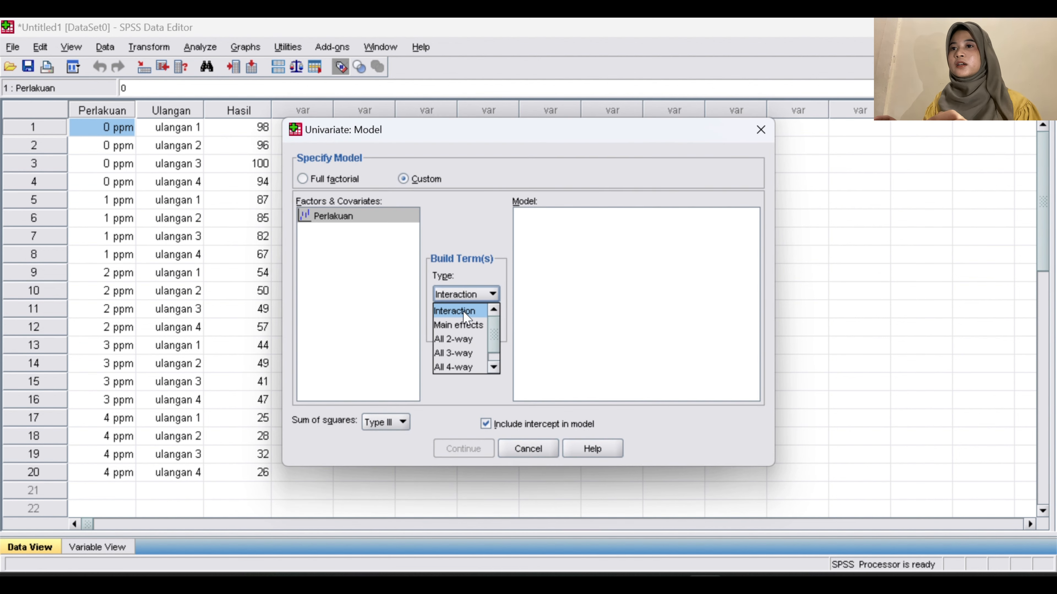
{"action": "left_click", "coordinate": [468, 325]}
{"action": "left_click", "coordinate": [358, 216]}
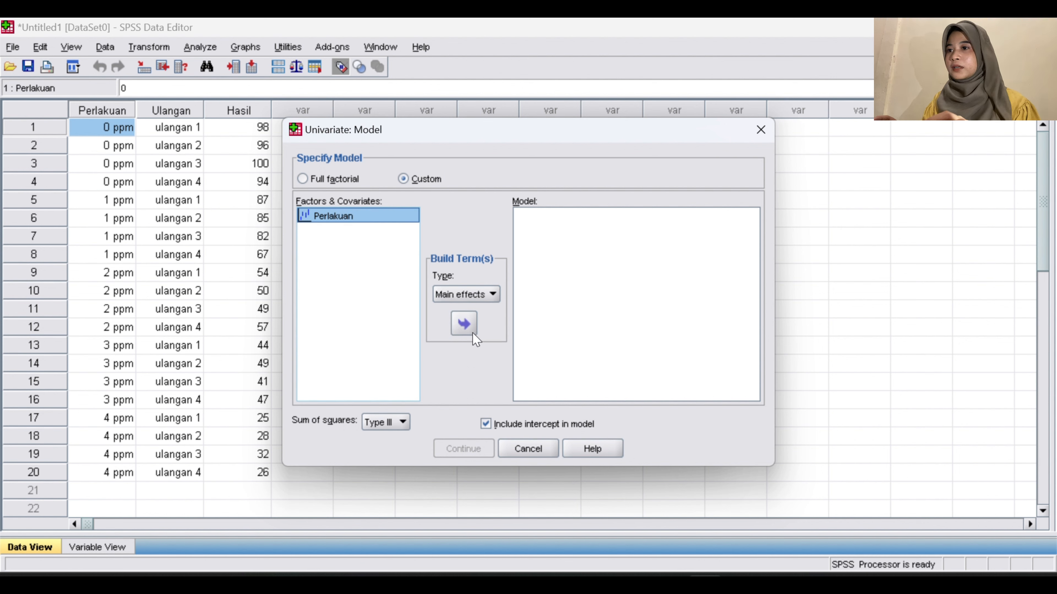
{"action": "left_click", "coordinate": [463, 329]}
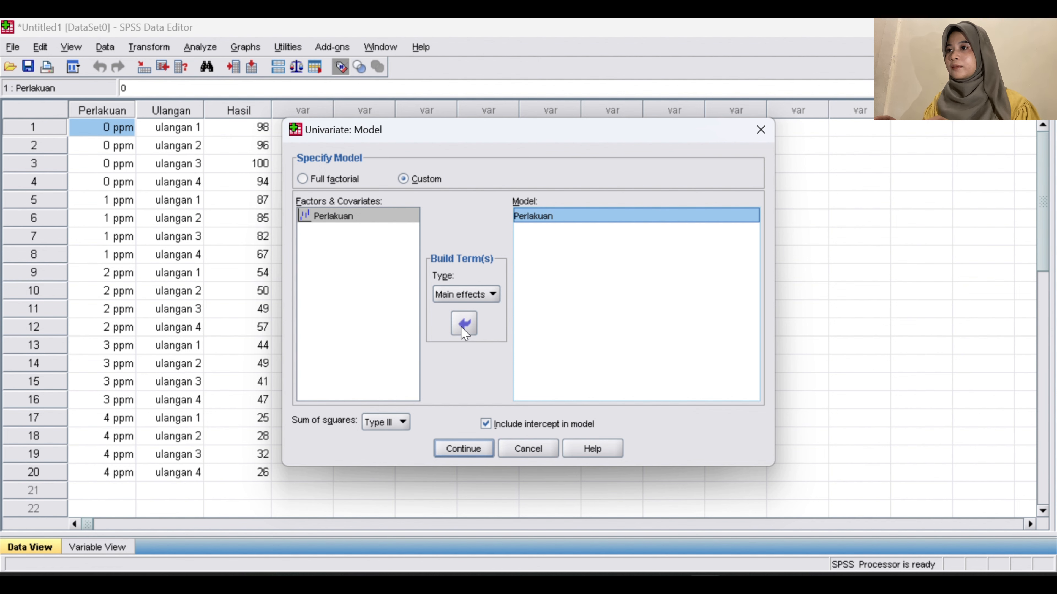
{"action": "left_click", "coordinate": [474, 454]}
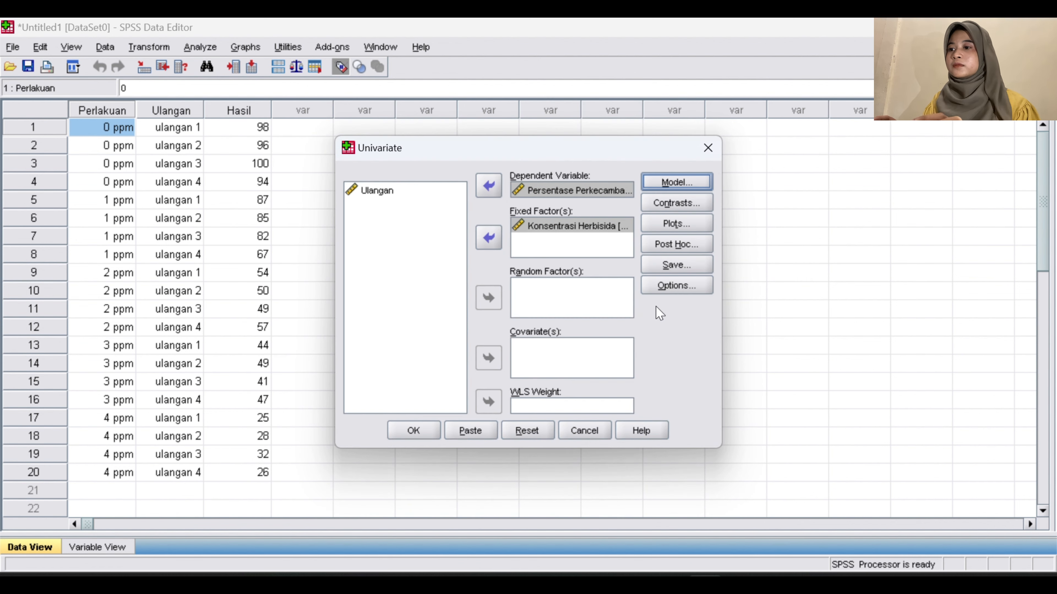
Step: Set the analysis options to display means for (OVERALL), descriptive statistics and homogeneity tests
{"action": "left_click", "coordinate": [666, 285]}
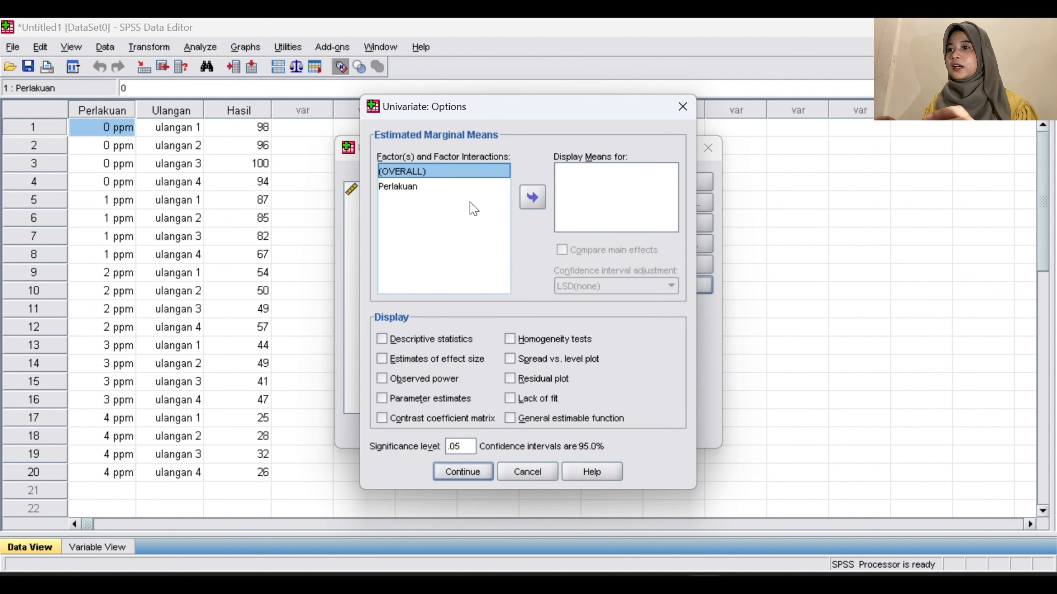
{"action": "left_click", "coordinate": [535, 199]}
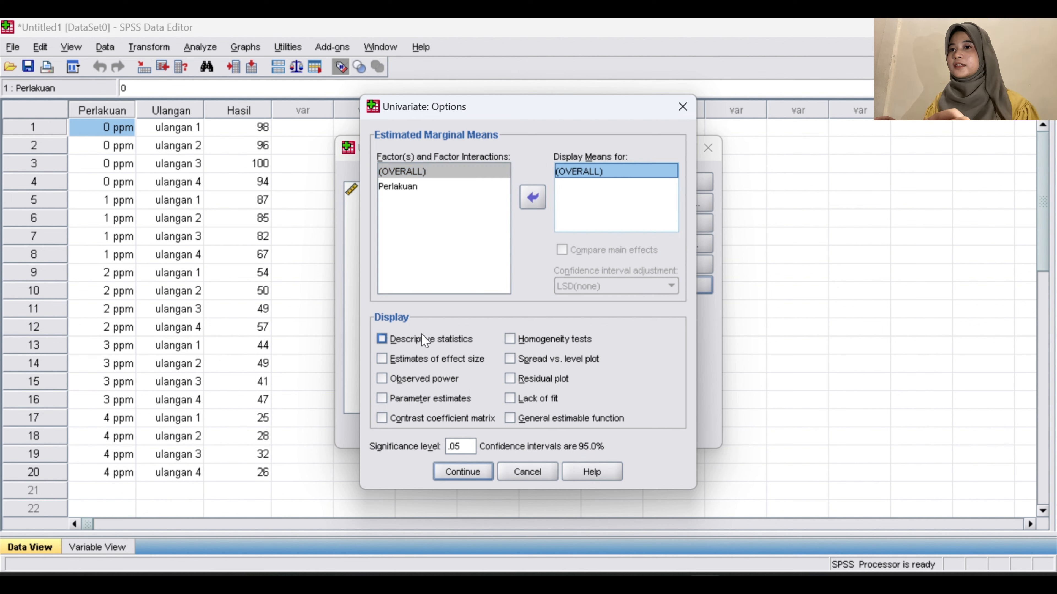
{"action": "left_click", "coordinate": [400, 345]}
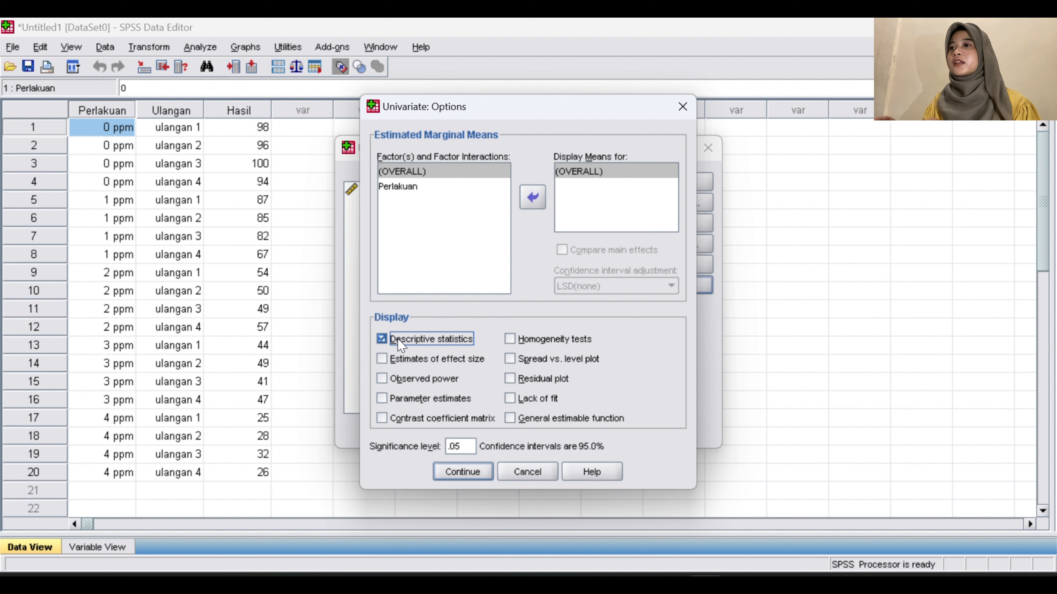
{"action": "left_click", "coordinate": [511, 338]}
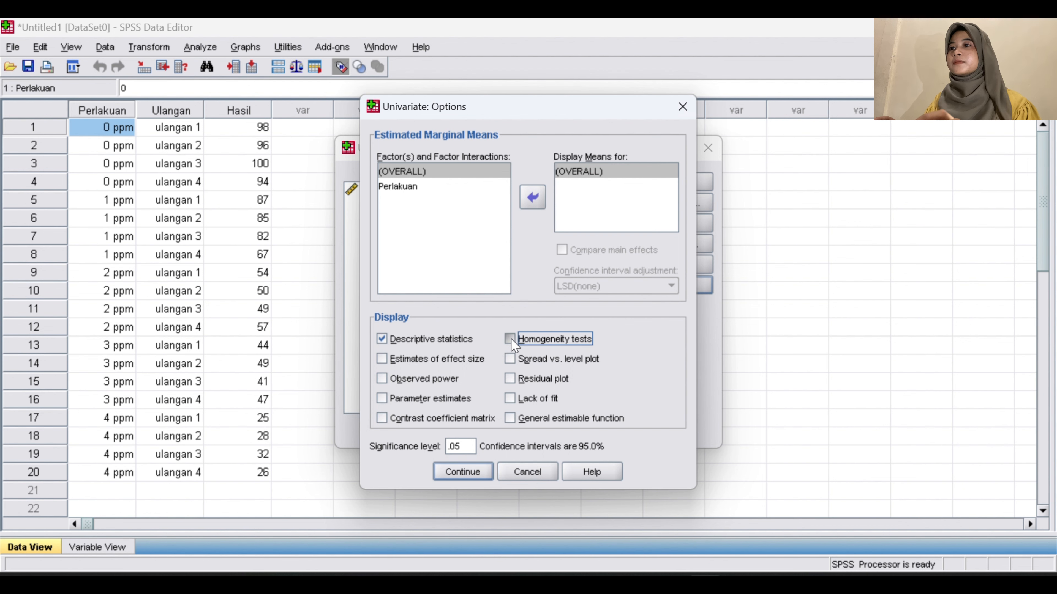
{"action": "left_click", "coordinate": [463, 472]}
Step: Set up post hoc tests for Perlakuan using LSD, Tukey and Duncan
{"action": "left_click", "coordinate": [659, 246]}
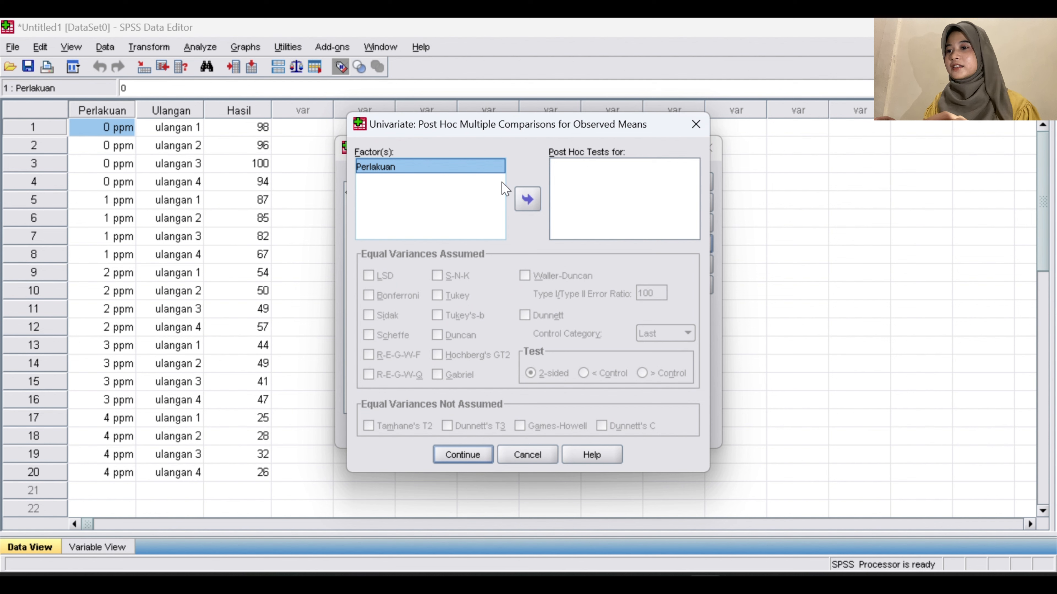
{"action": "left_click", "coordinate": [527, 199]}
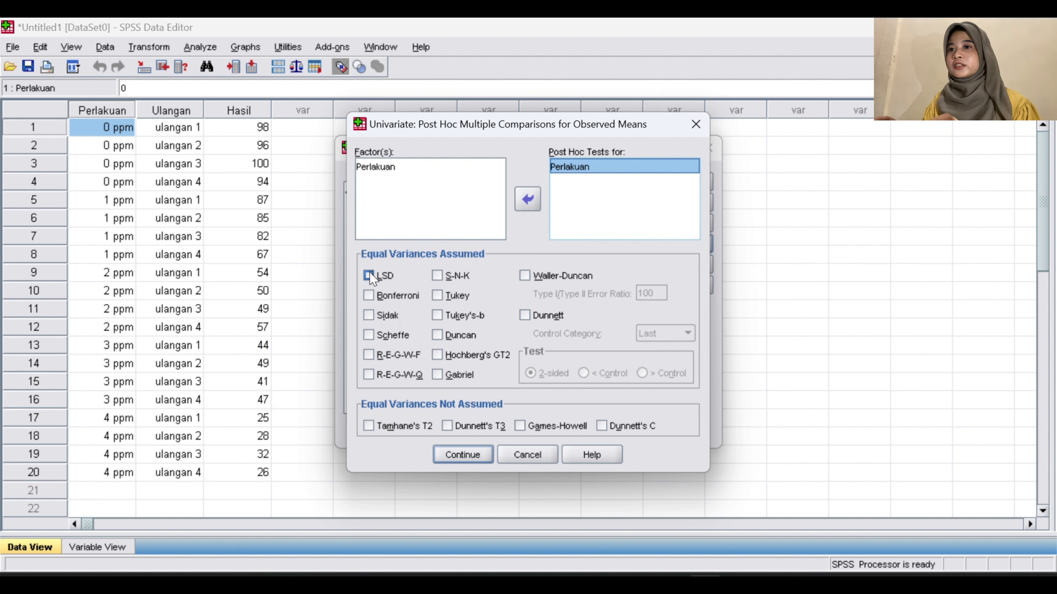
{"action": "left_click", "coordinate": [370, 275]}
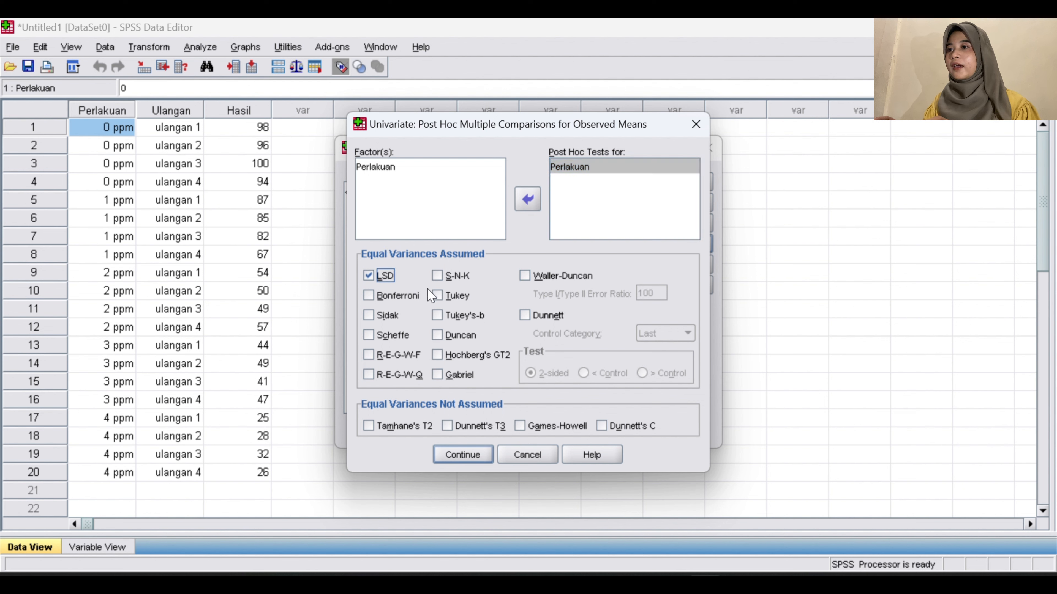
{"action": "left_click", "coordinate": [437, 296]}
{"action": "left_click", "coordinate": [438, 335]}
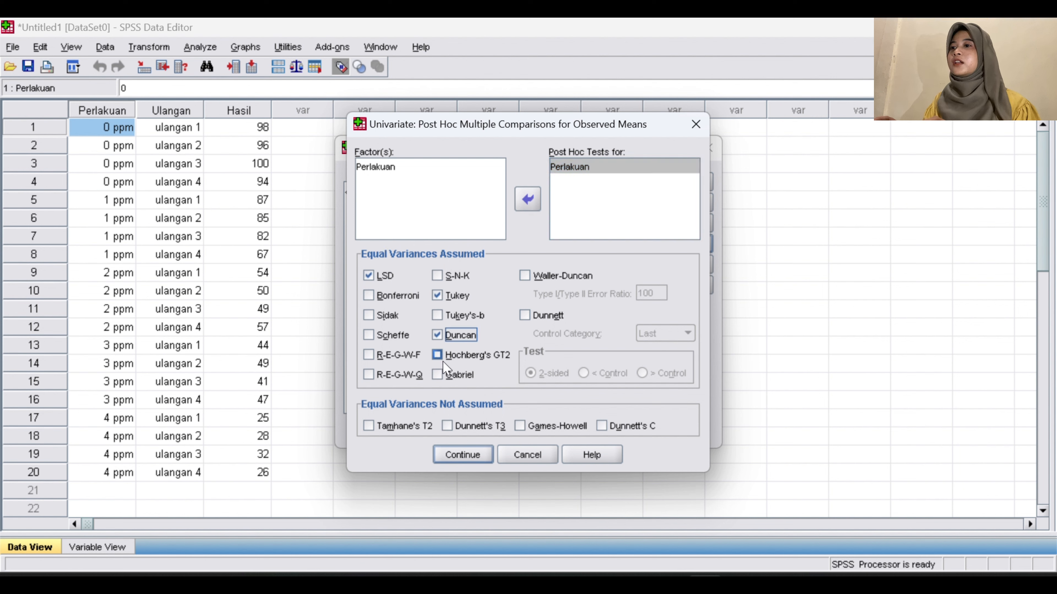
{"action": "left_click", "coordinate": [455, 449]}
Step: Run the univariate analysis and look through the output as far as the post hoc multiple comparisons
{"action": "left_click", "coordinate": [420, 437]}
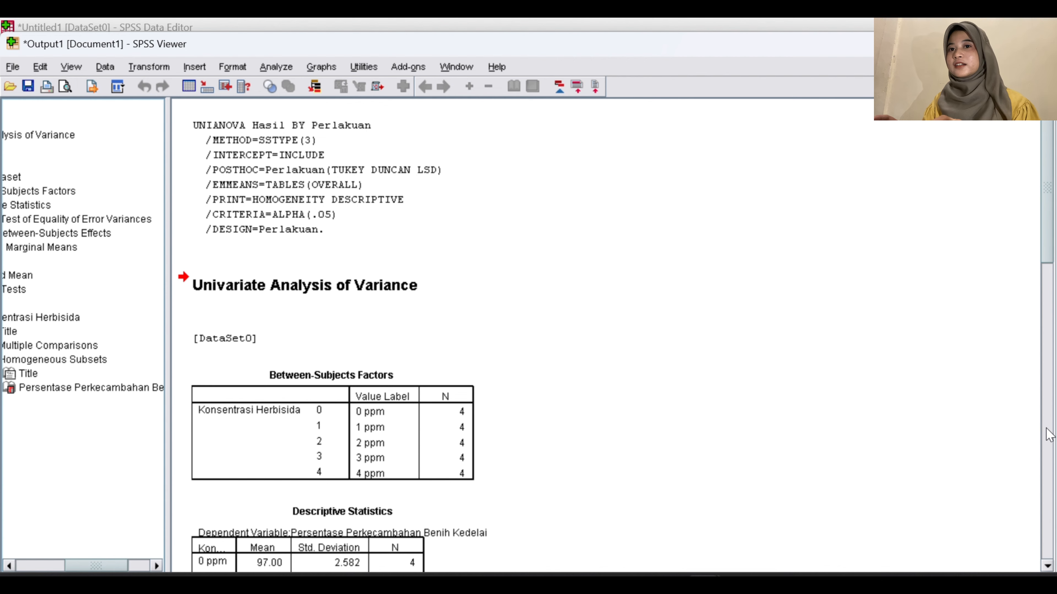
{"action": "scroll", "coordinate": [1049, 435], "scroll_direction": "down", "scroll_amount": 10}
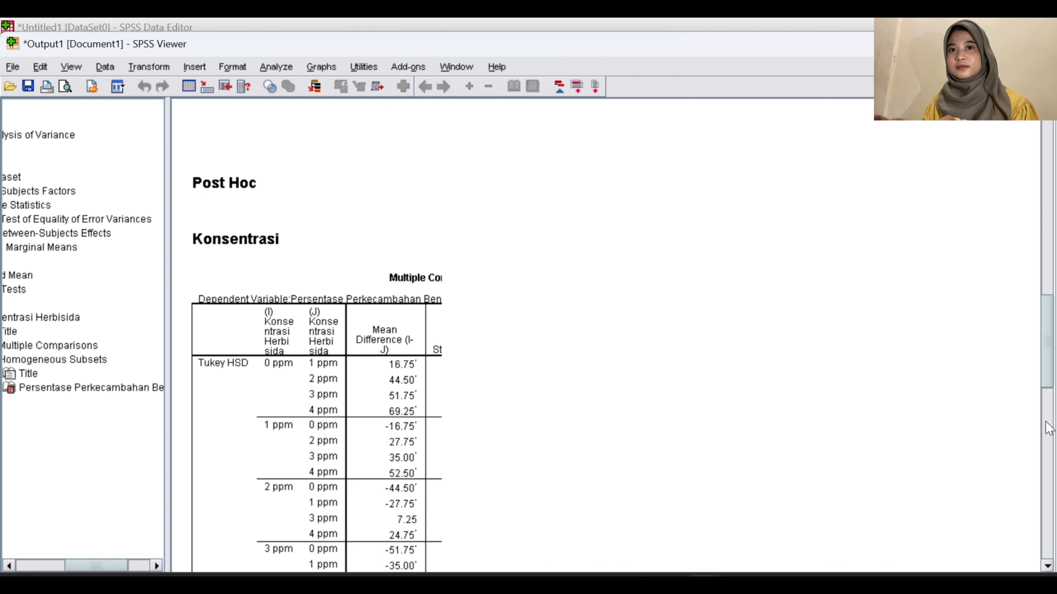
{"action": "left_click_drag", "start_coordinate": [1048, 346], "coordinate": [1049, 162]}
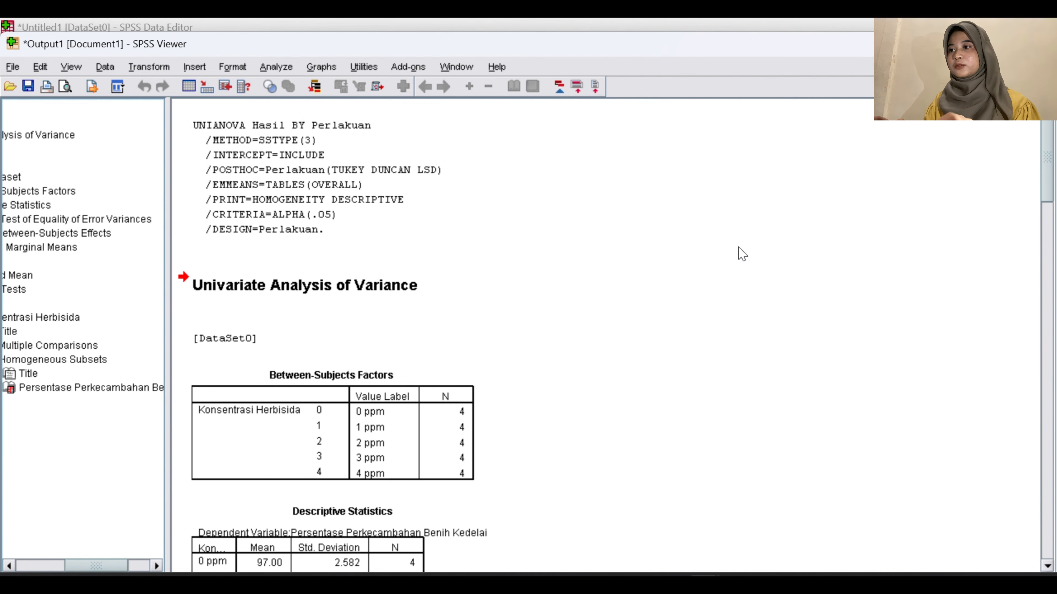